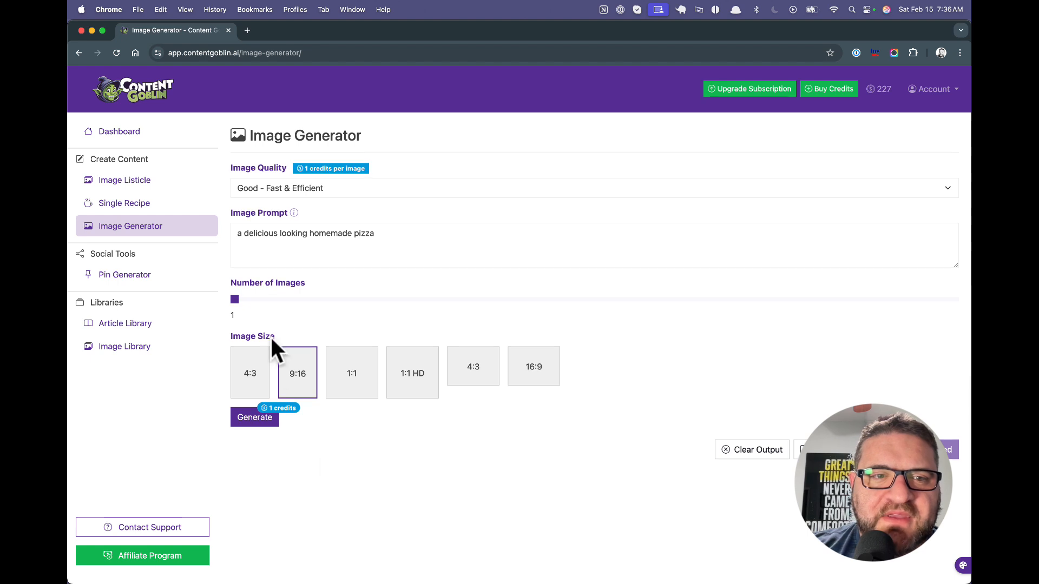
Generate one 9:16 image in Good - Fast & Efficient quality from the prompt "a delicious looking homemade pizza"
click(375, 248)
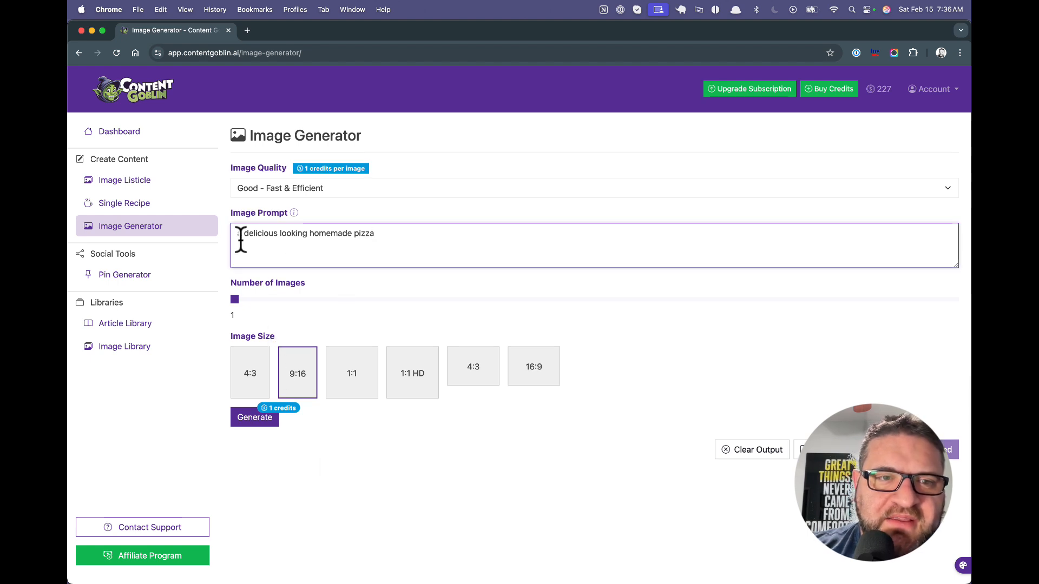
click(264, 422)
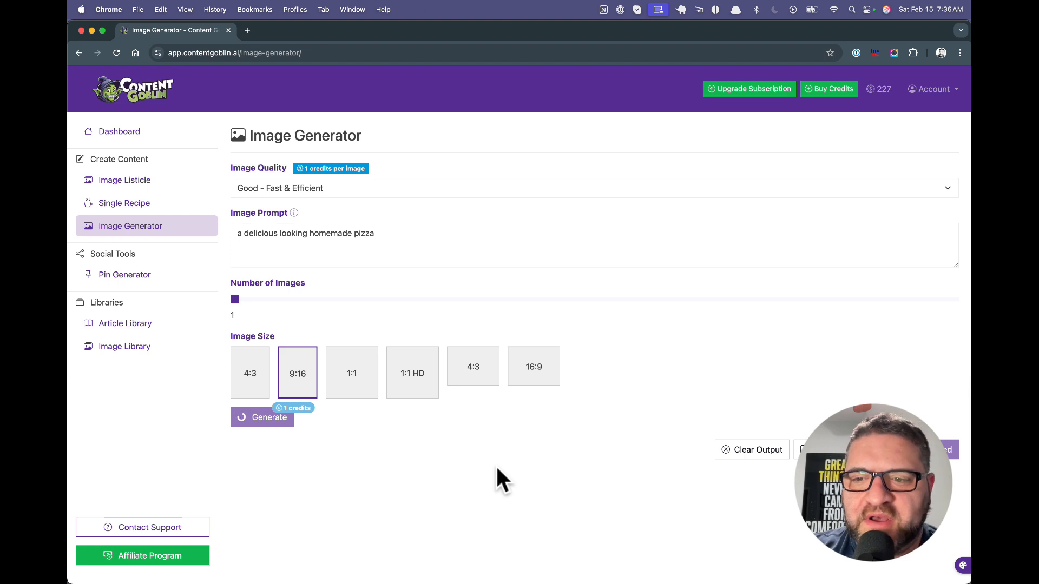
scroll(470, 436, down, 5)
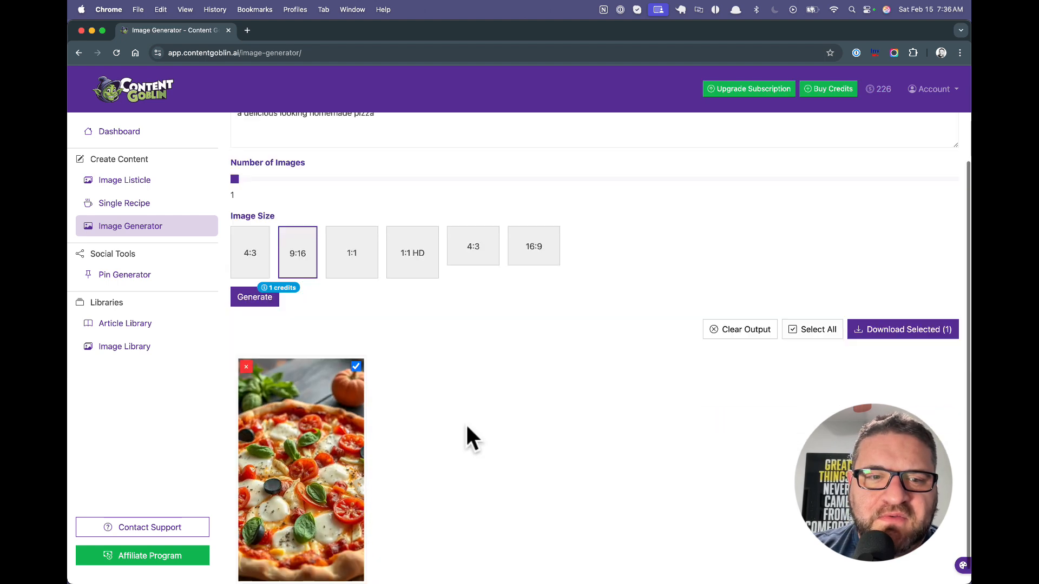
scroll(397, 292, up, 5)
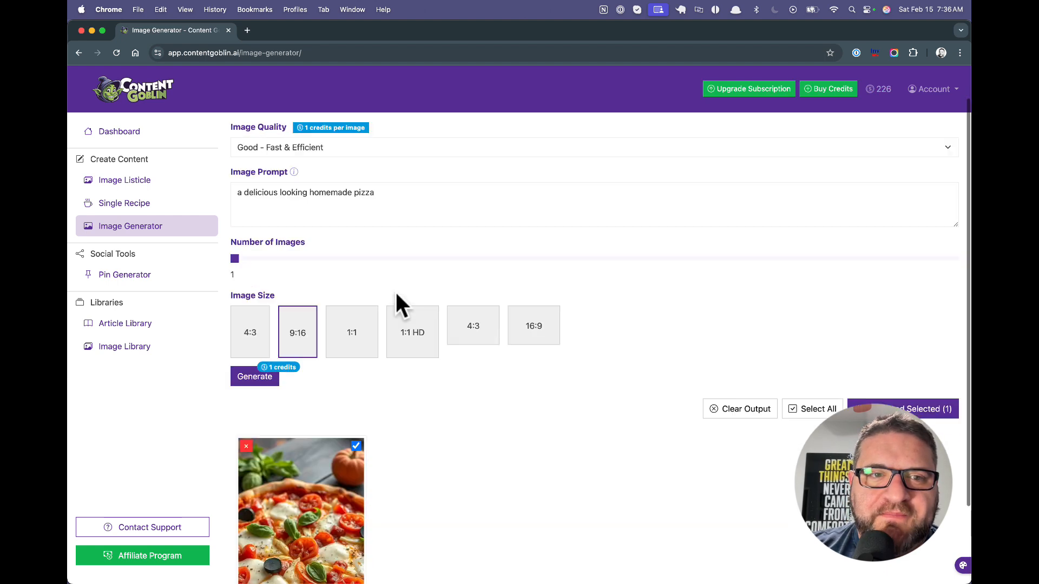
Set the image quality to Best - Premium Quality and replace the image prompt with "serene mountain scene"
click(283, 188)
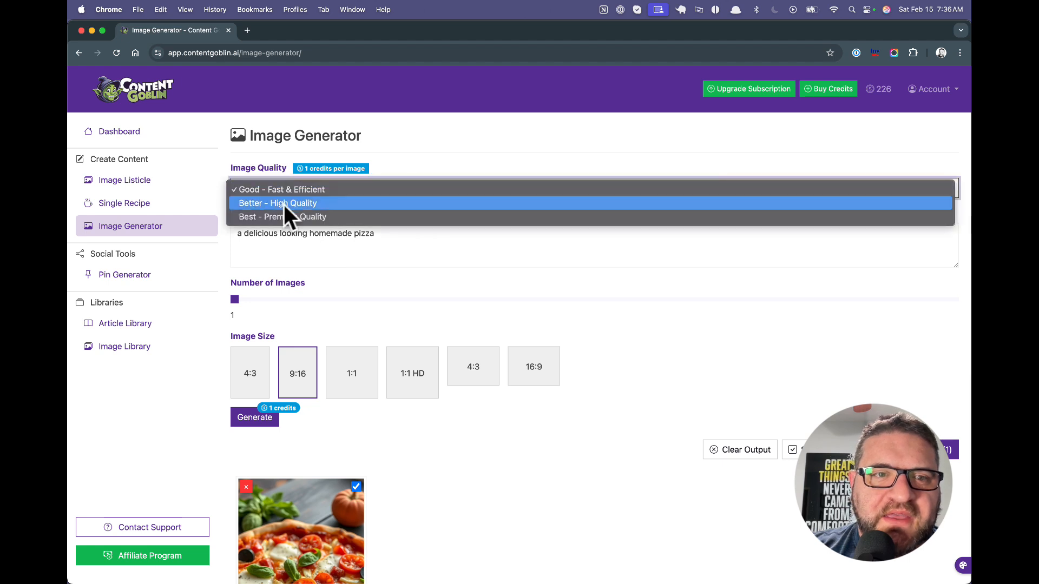
click(289, 218)
drag(405, 233, 220, 238)
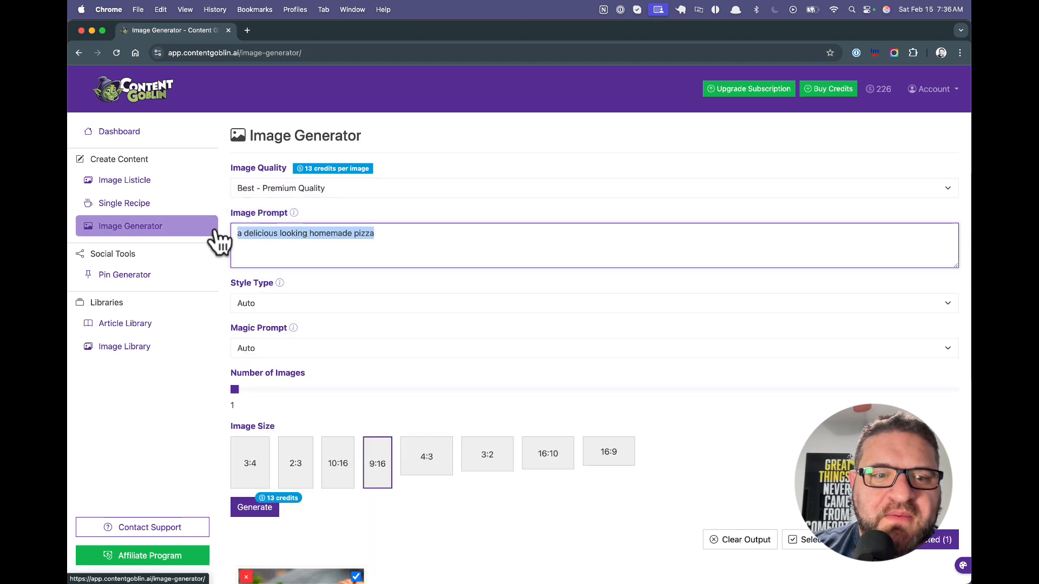
key(BackSpace)
text(s)
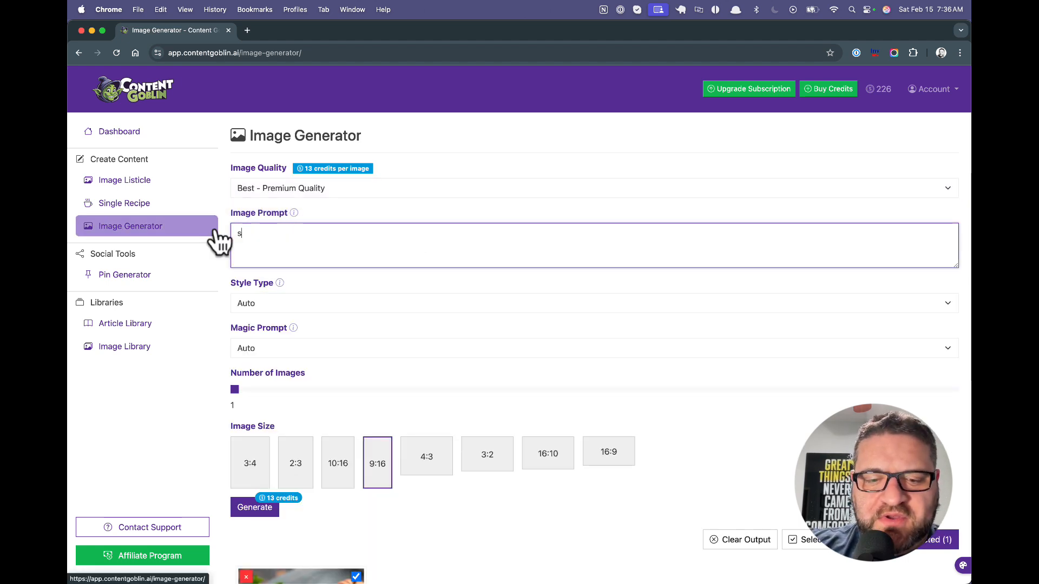
text(erene mountain sen)
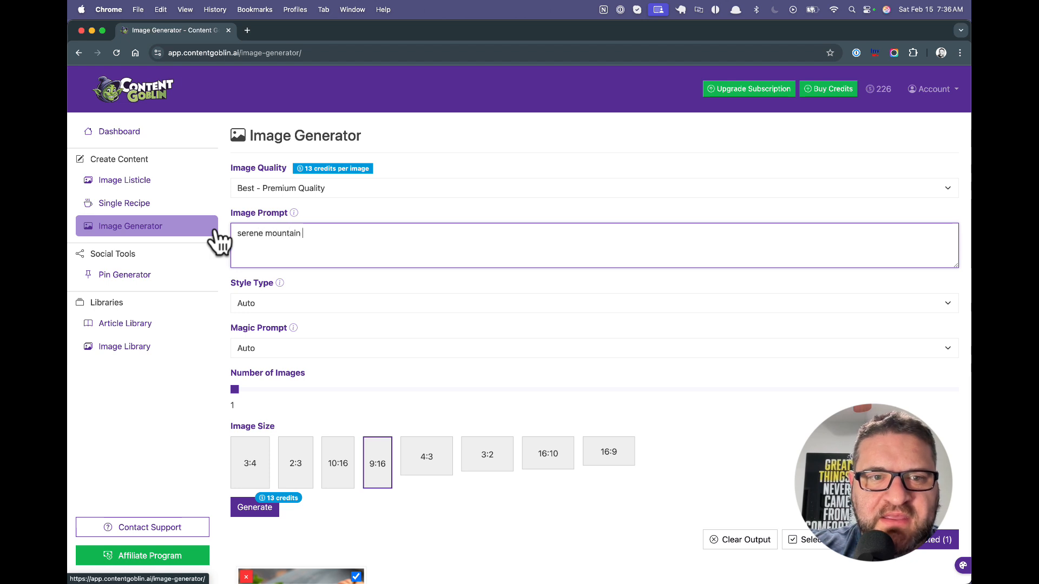
key(BackSpace)
key(BackSpace)
text(cene)
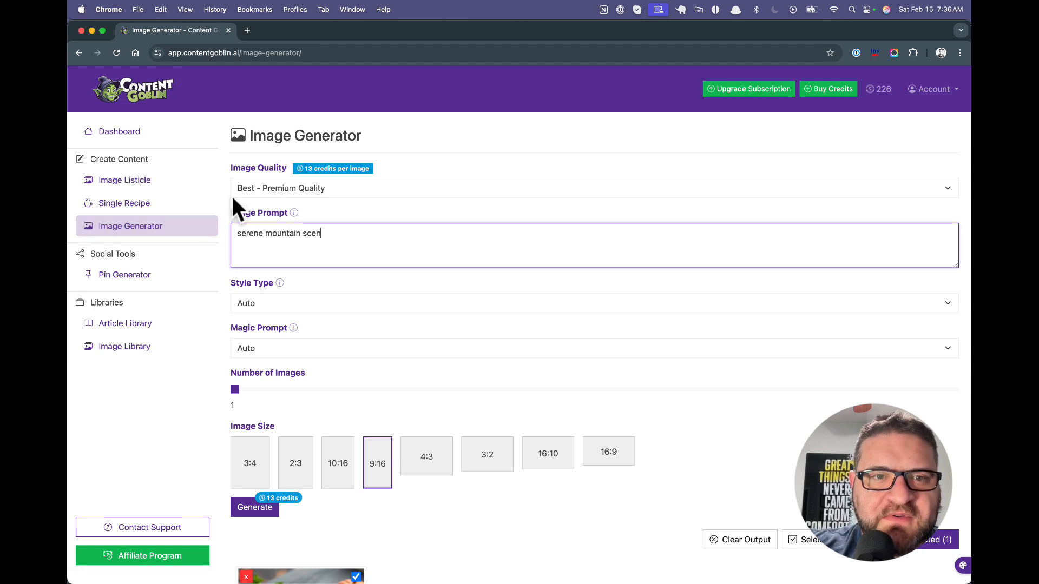
Choose the 4:3 landscape format as the image size
click(407, 460)
scroll(302, 260, down, 3)
scroll(292, 217, up, 3)
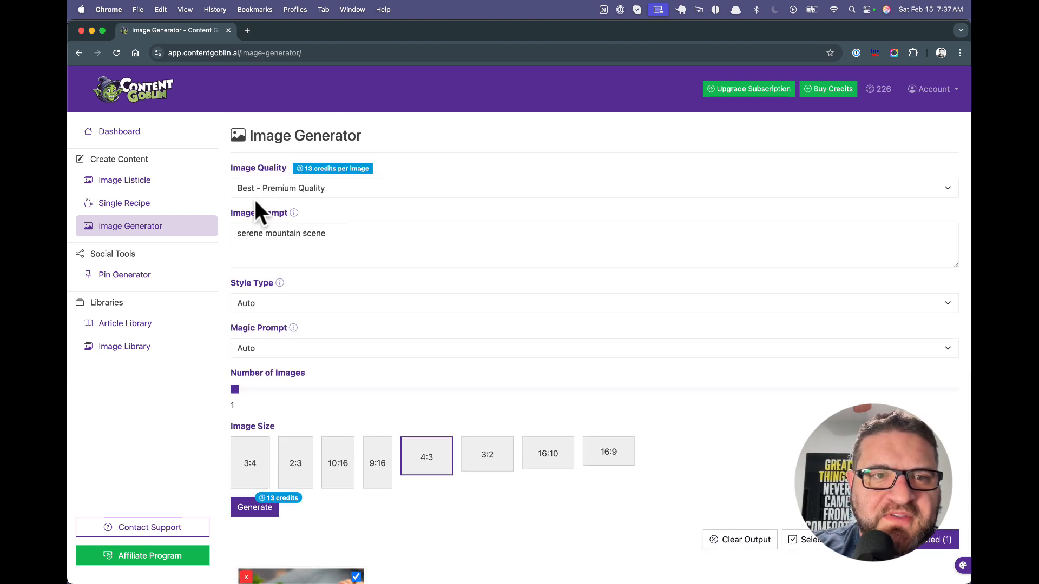
Review the available Style Type and Magic Prompt options, leaving both on Auto
click(241, 308)
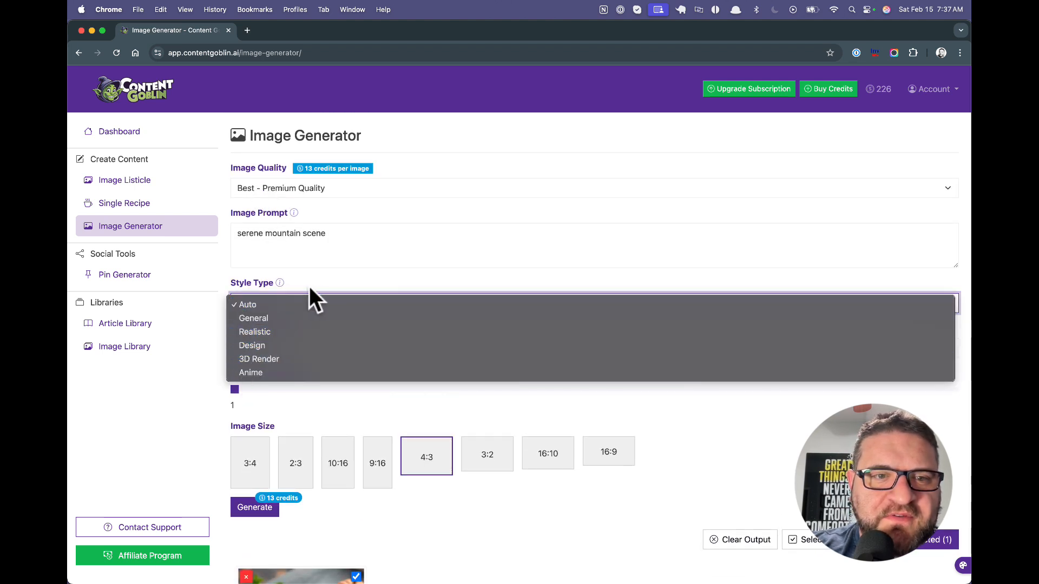
click(322, 259)
click(295, 348)
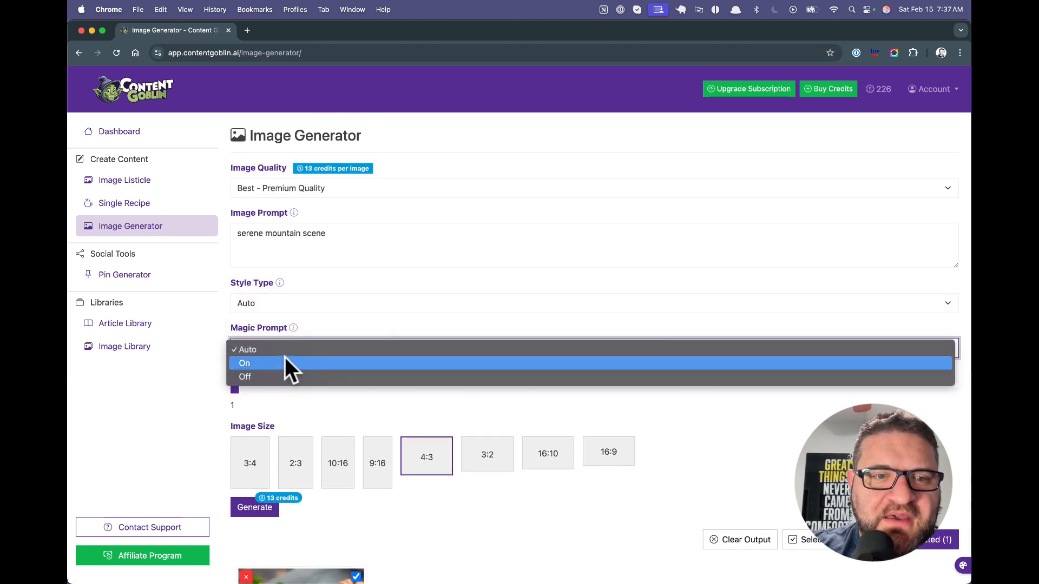
click(315, 324)
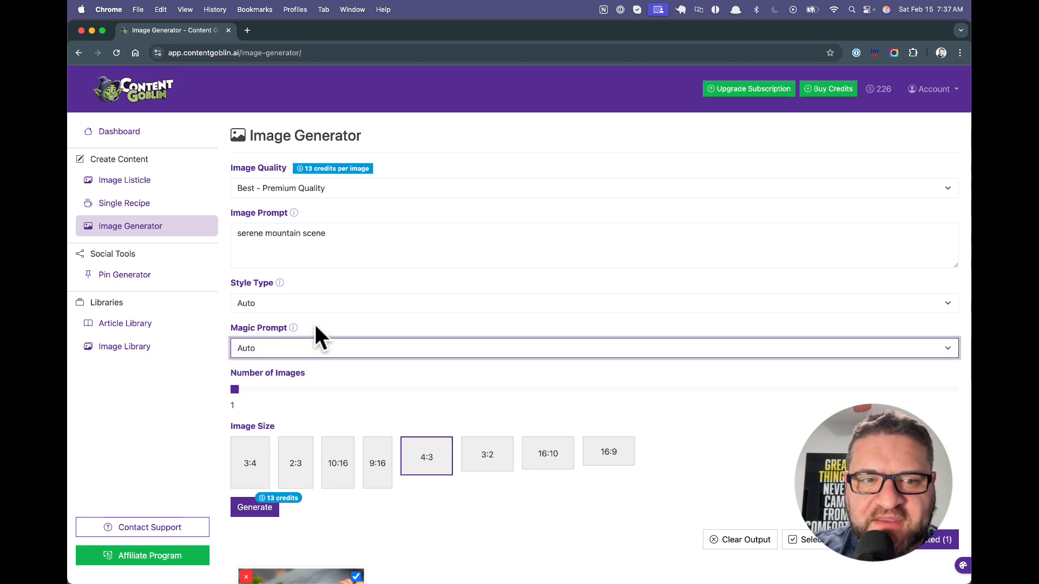
Generate a single image of the serene mountain scene
scroll(292, 253, down, 5)
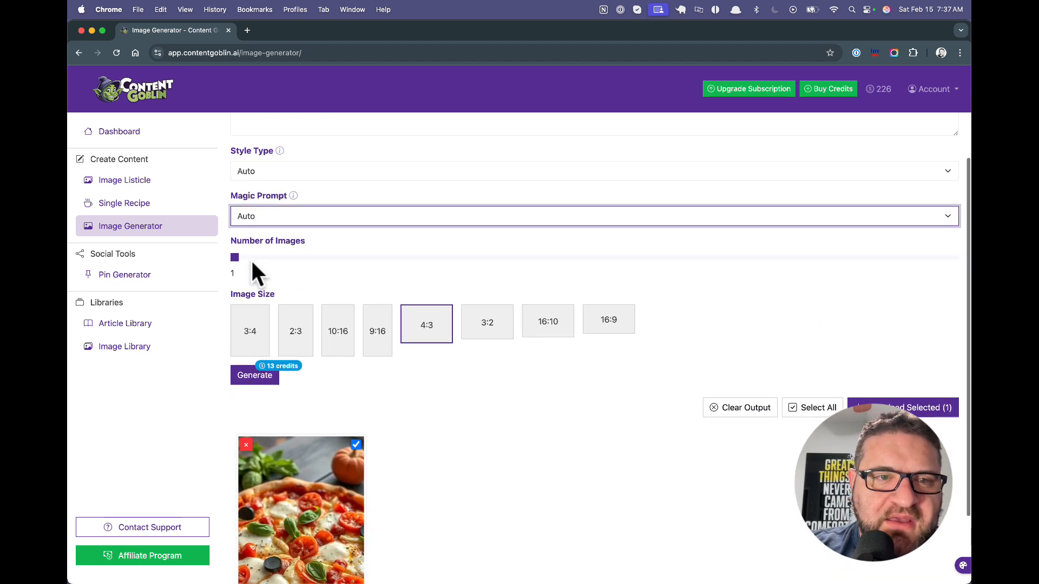
drag(251, 292, 234, 270)
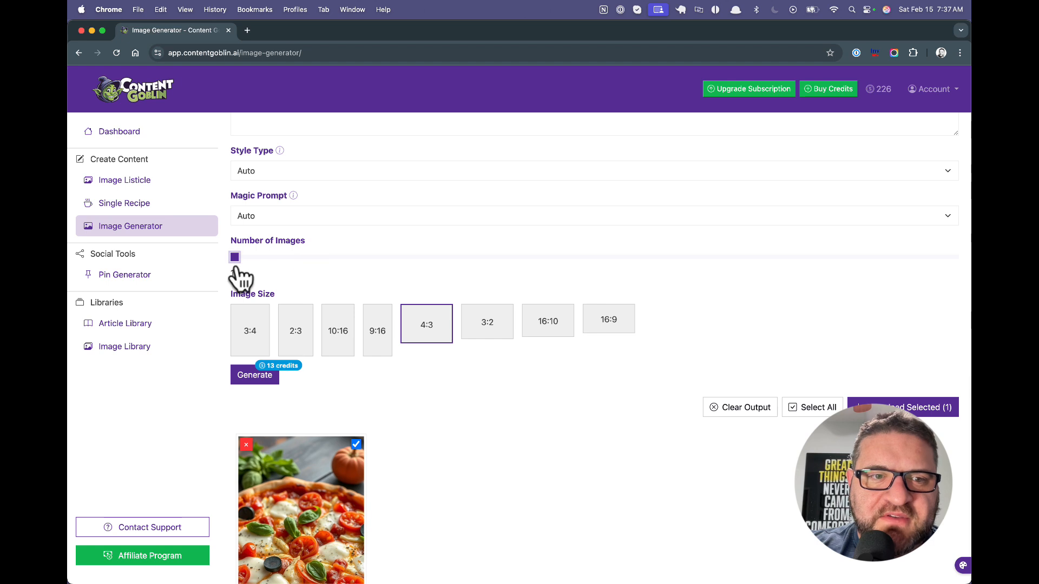
scroll(360, 387, down, 1)
click(246, 343)
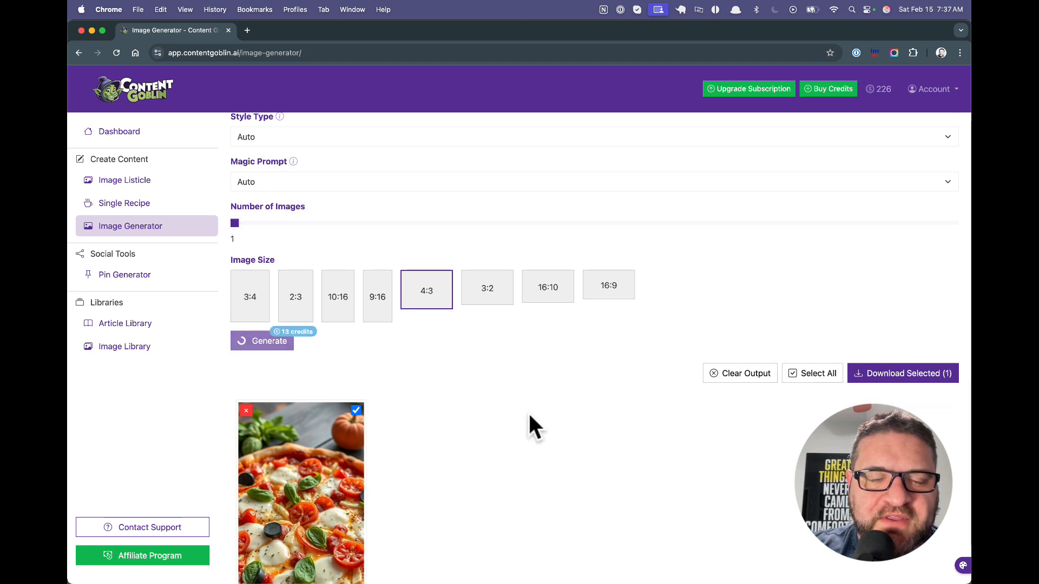
scroll(530, 424, down, 2)
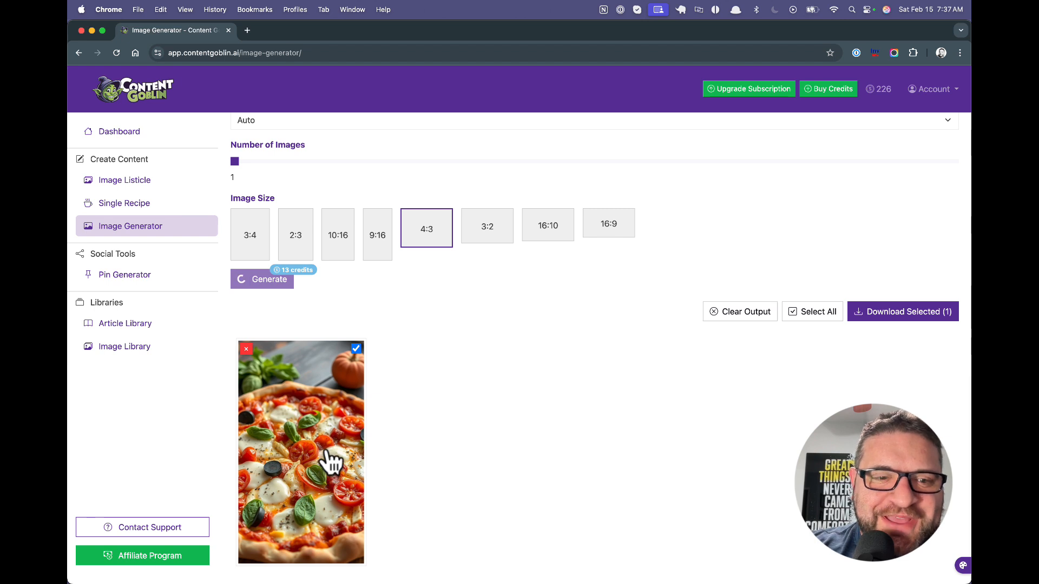
scroll(330, 461, up, 1)
scroll(325, 459, up, 3)
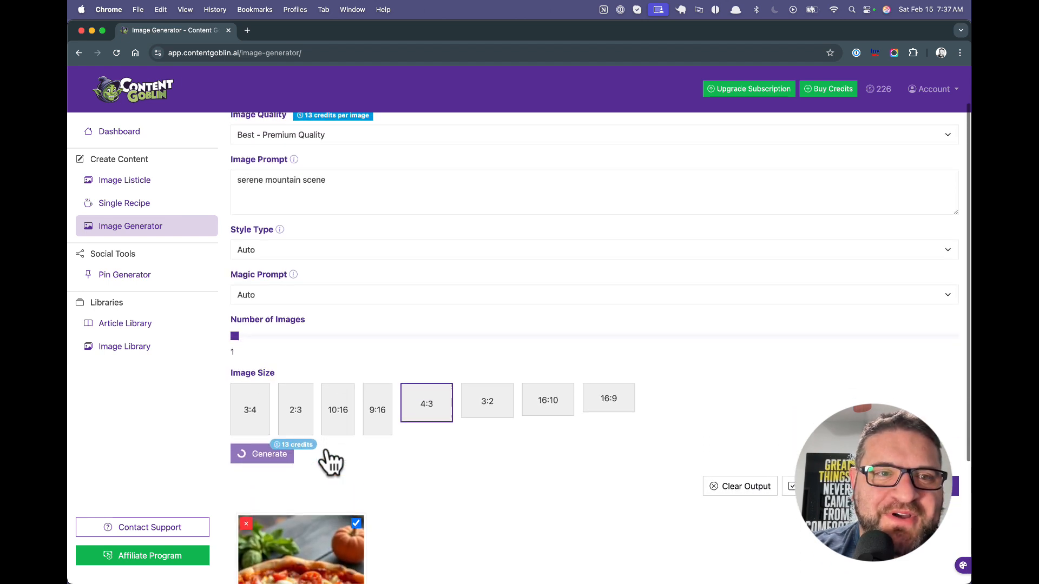
scroll(325, 463, down, 4)
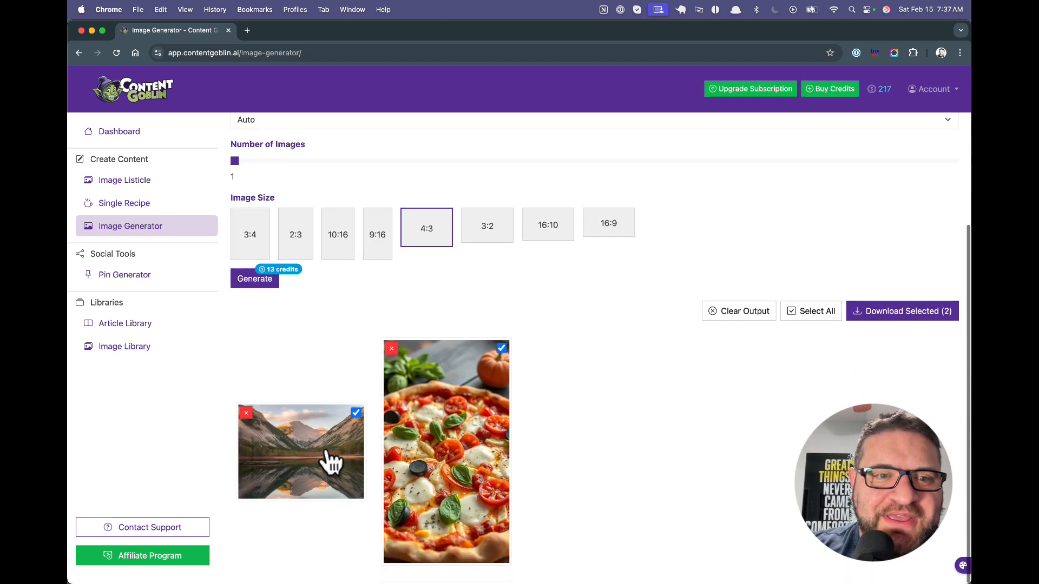
Deselect the pizza and mountain images in the output, and select both again
click(501, 348)
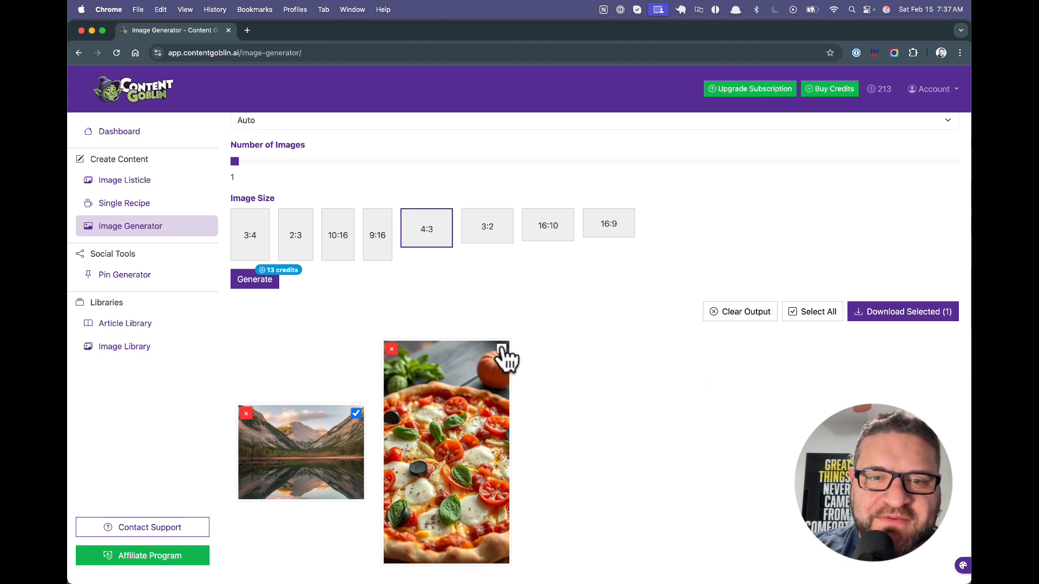
click(356, 413)
click(501, 348)
click(356, 413)
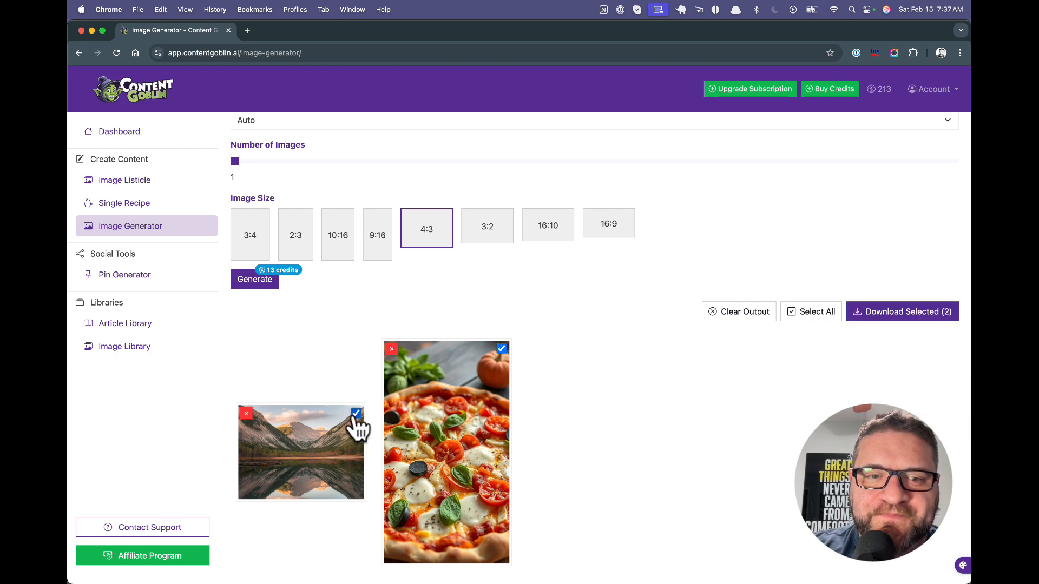
View the generated pizza image in the enlarged preview and close it
click(421, 403)
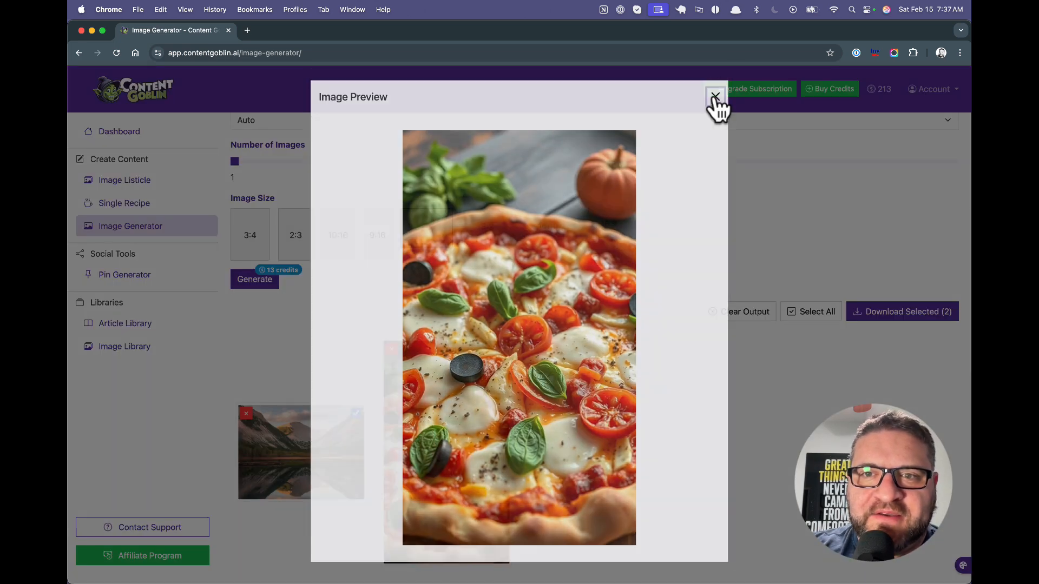
click(715, 100)
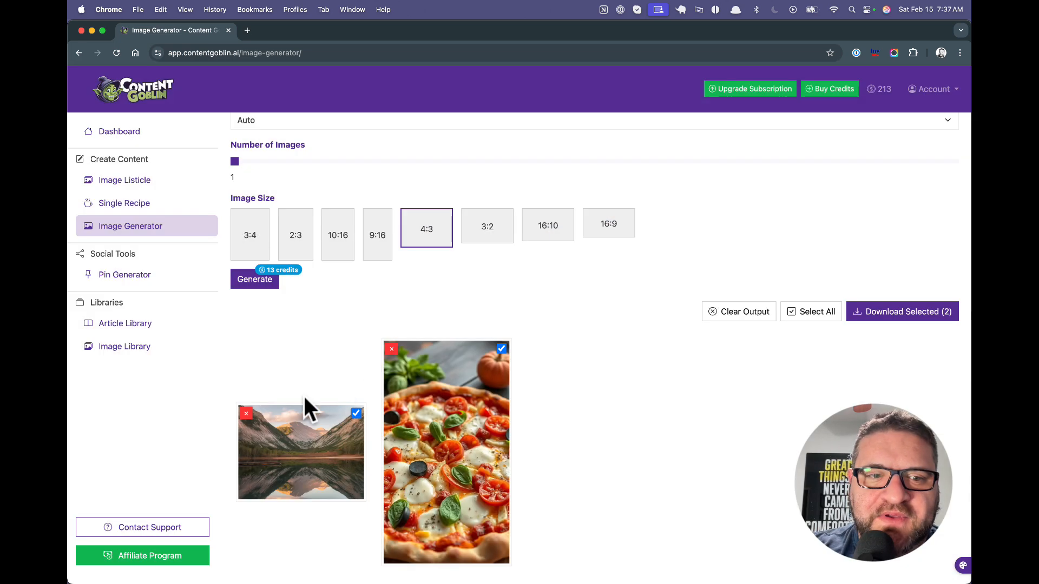
Remove the mountain image from the output and download the selected pizza image
click(246, 413)
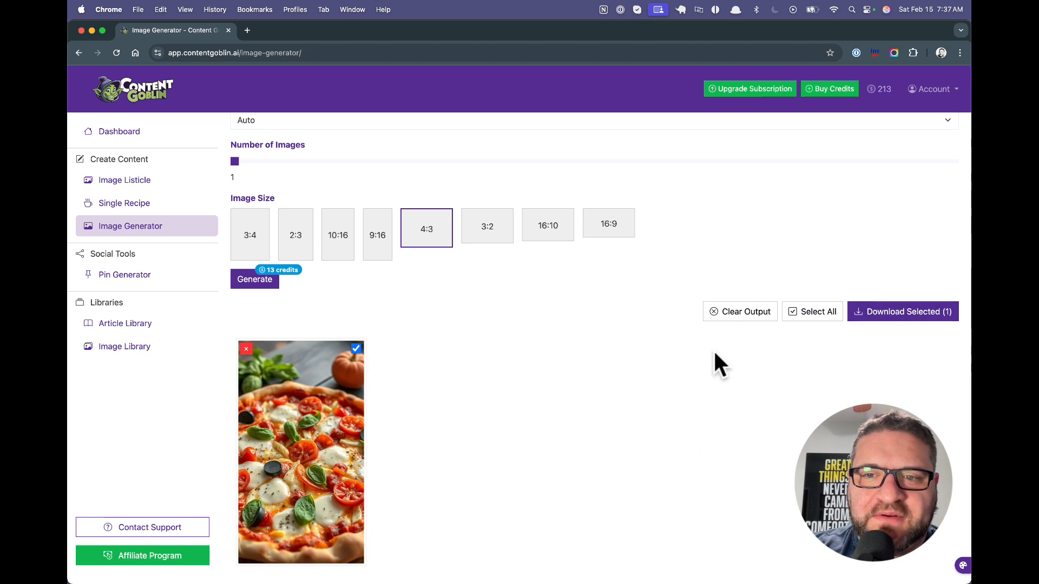
click(891, 312)
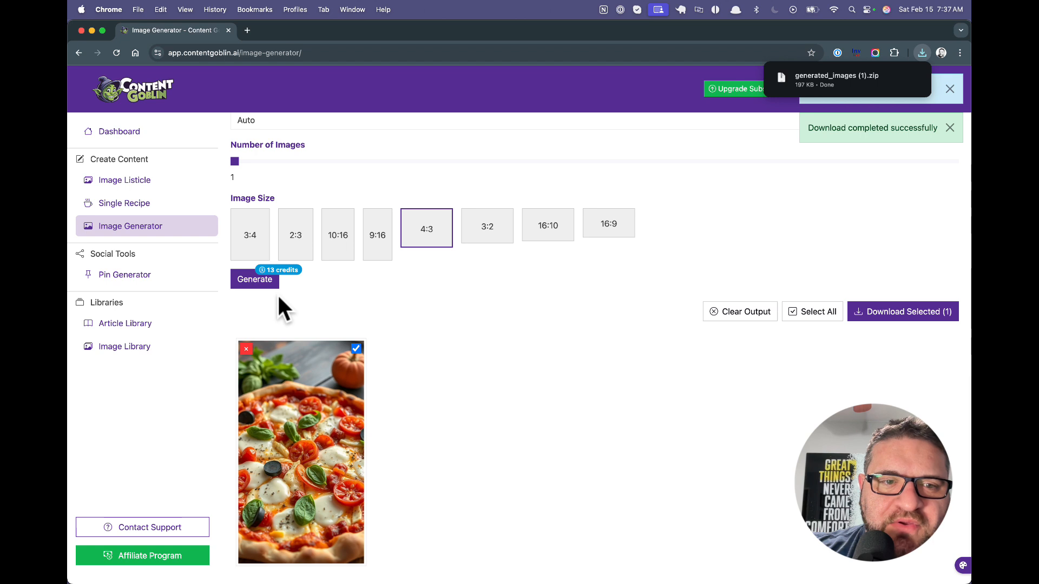
scroll(353, 324, up, 5)
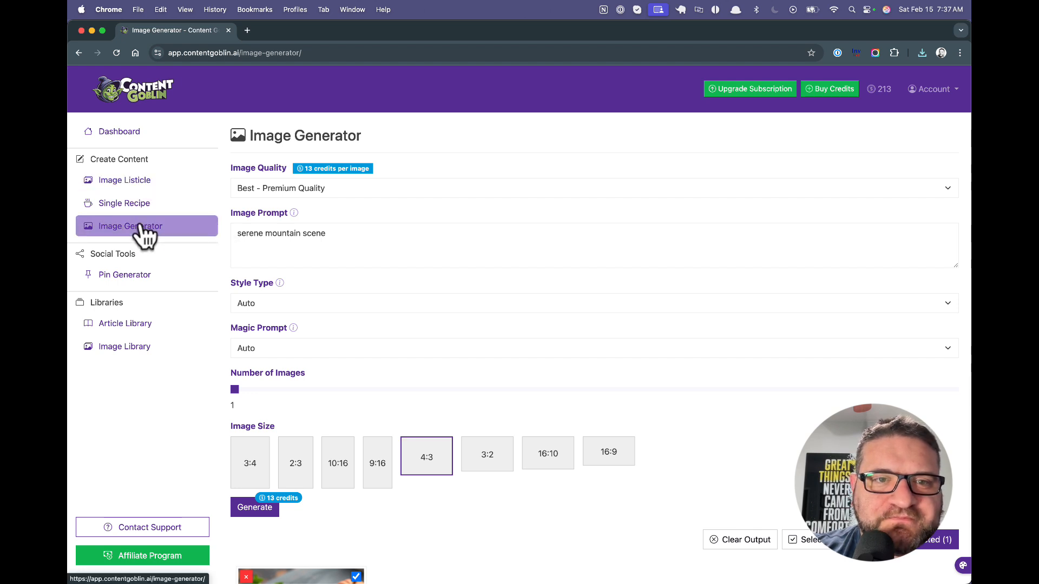
Open the Image Listicle generator and look at its Section Type setting
click(120, 183)
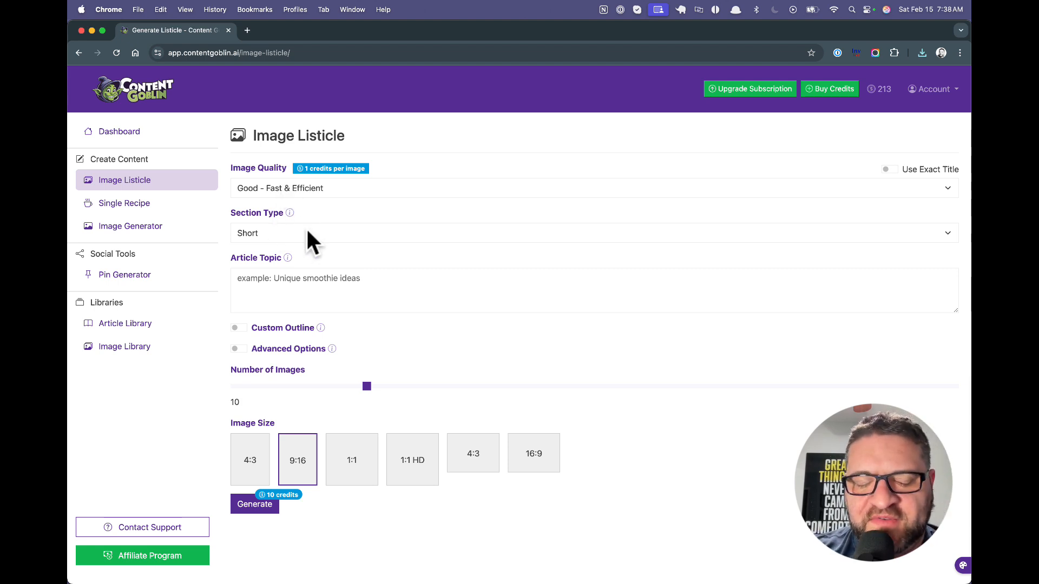
drag(230, 213, 287, 212)
click(317, 211)
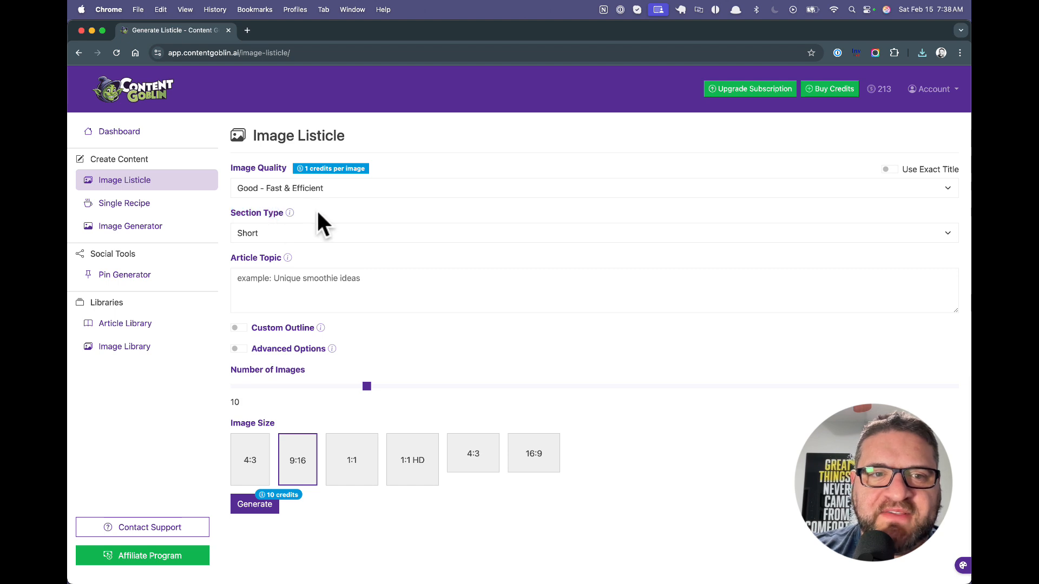
Show the listicle's advanced options to review the additional prompt and keyword fields, and hide them again
click(238, 349)
scroll(273, 449, down, 5)
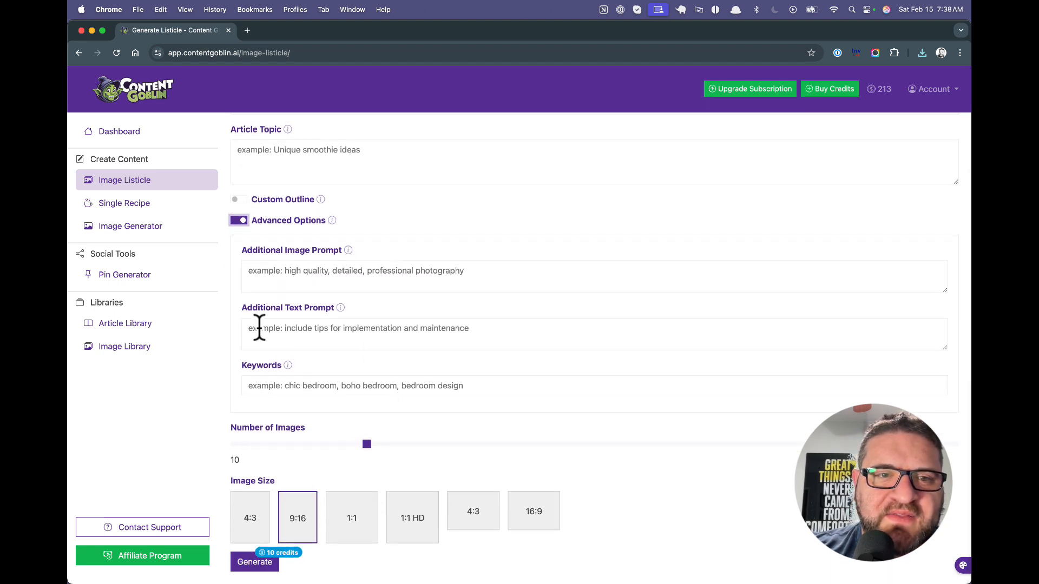
scroll(260, 352, up, 5)
click(236, 311)
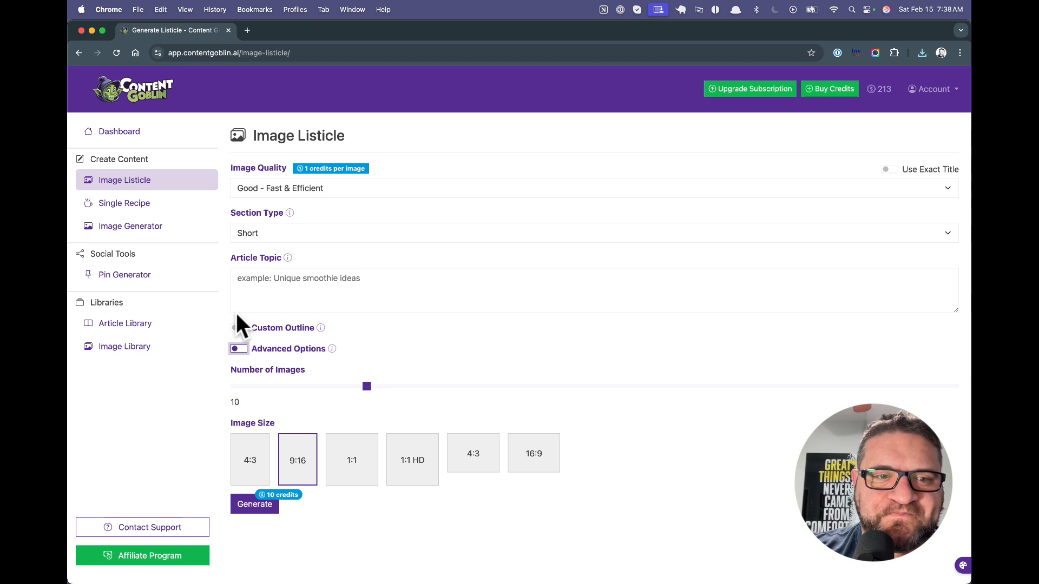
Review the Section Type choices for the listicle, keeping it on Short
click(264, 228)
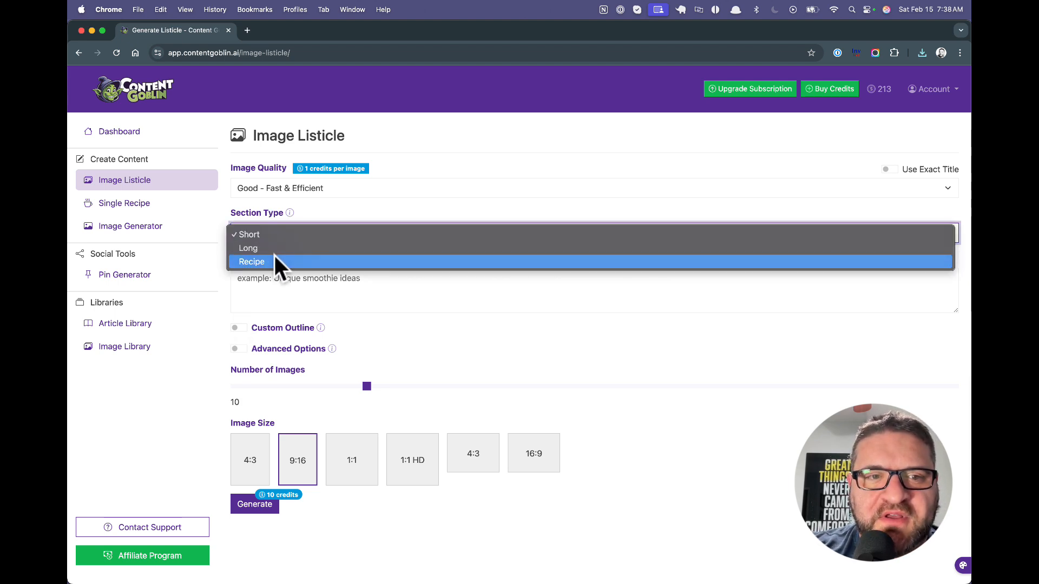
click(330, 210)
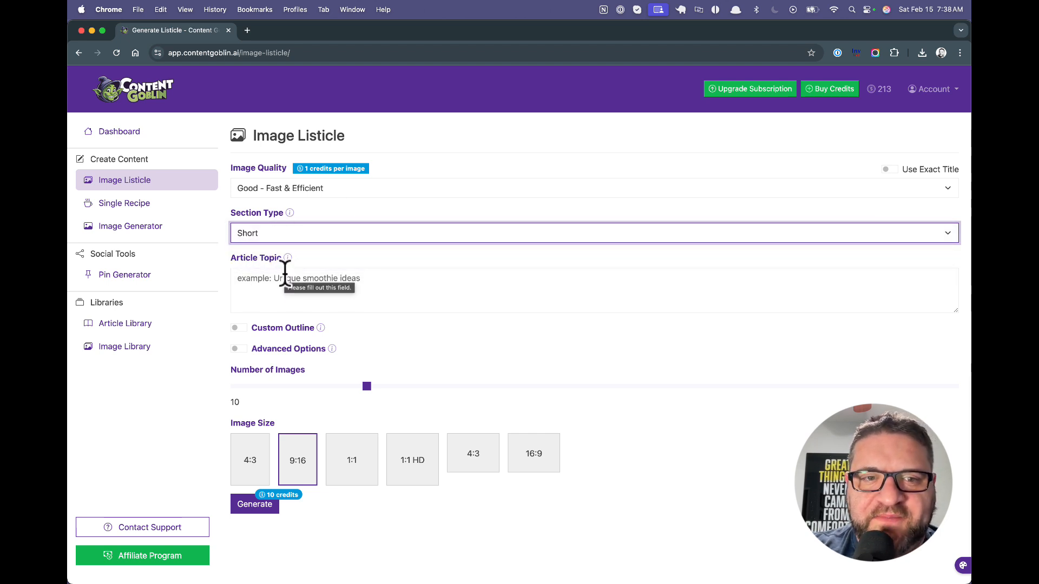
click(269, 237)
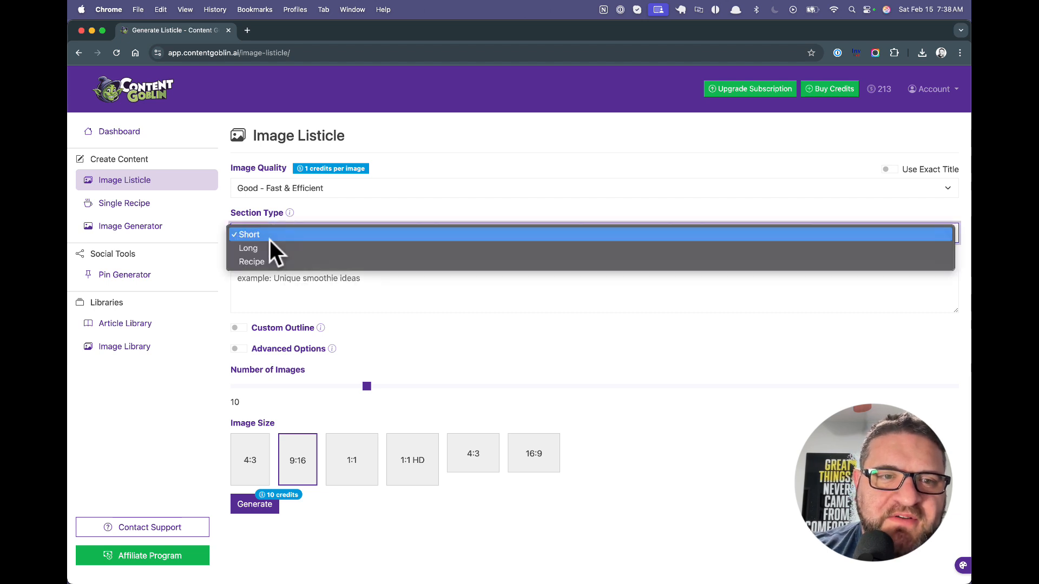
click(257, 203)
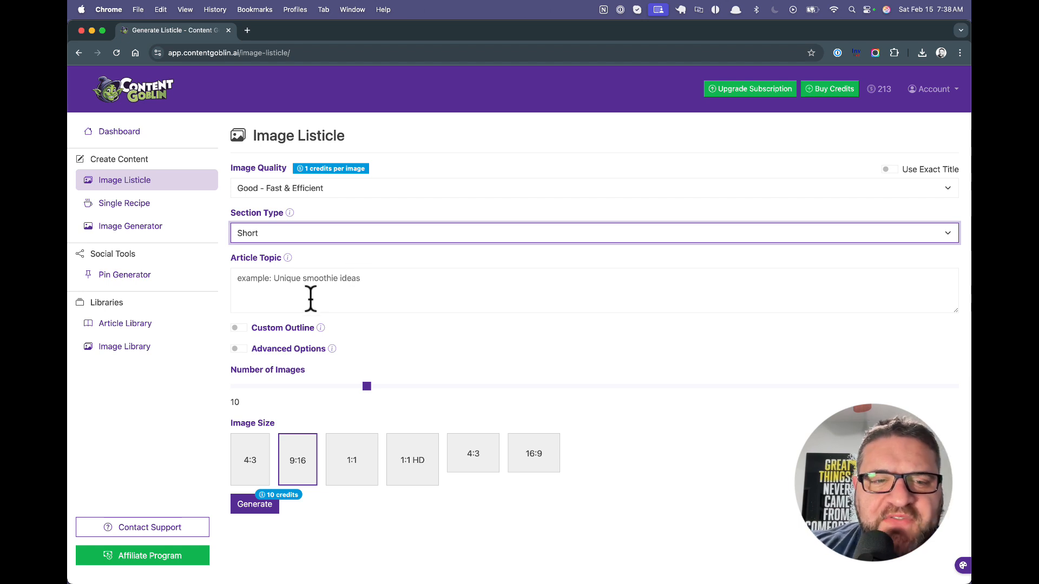
Enter "10 best sports cars 2025" as the article topic of the listicle
click(292, 279)
text(10 best sports cars 2025)
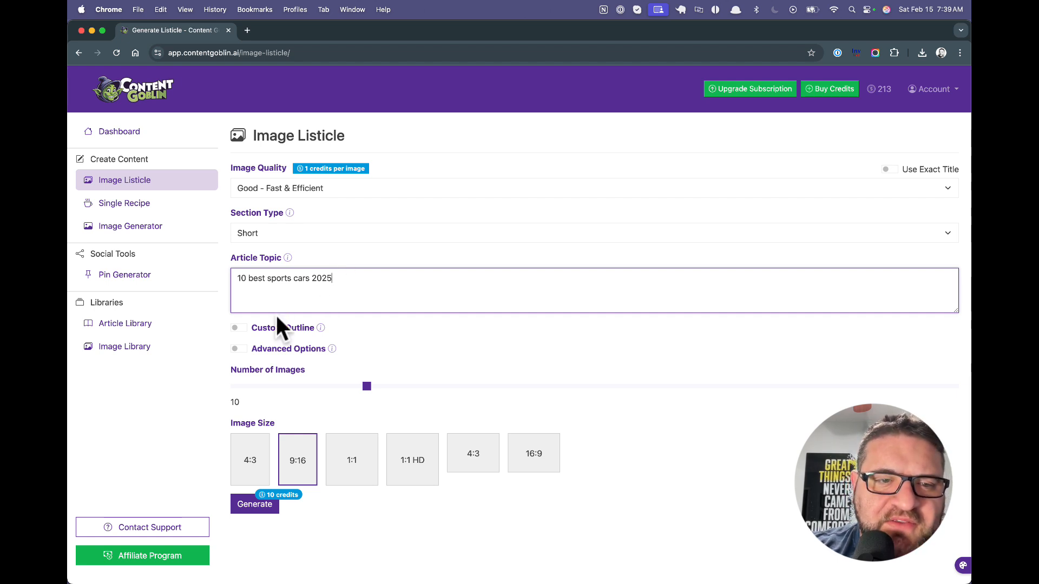
Turn on the custom outline for the listicle and check the article topic it is based on
click(245, 326)
scroll(395, 371, down, 1)
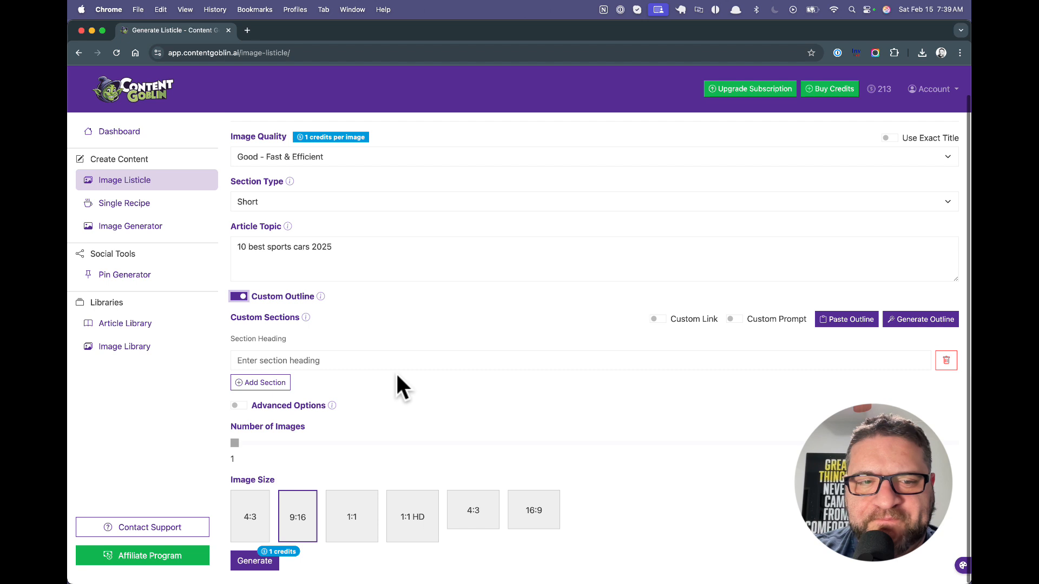
scroll(343, 343, up, 1)
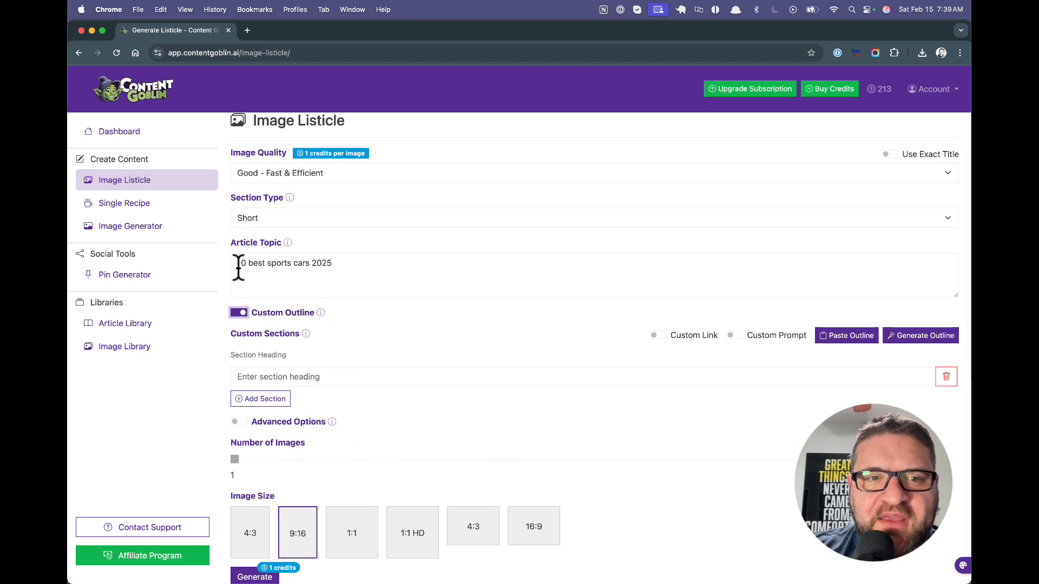
drag(241, 267, 360, 267)
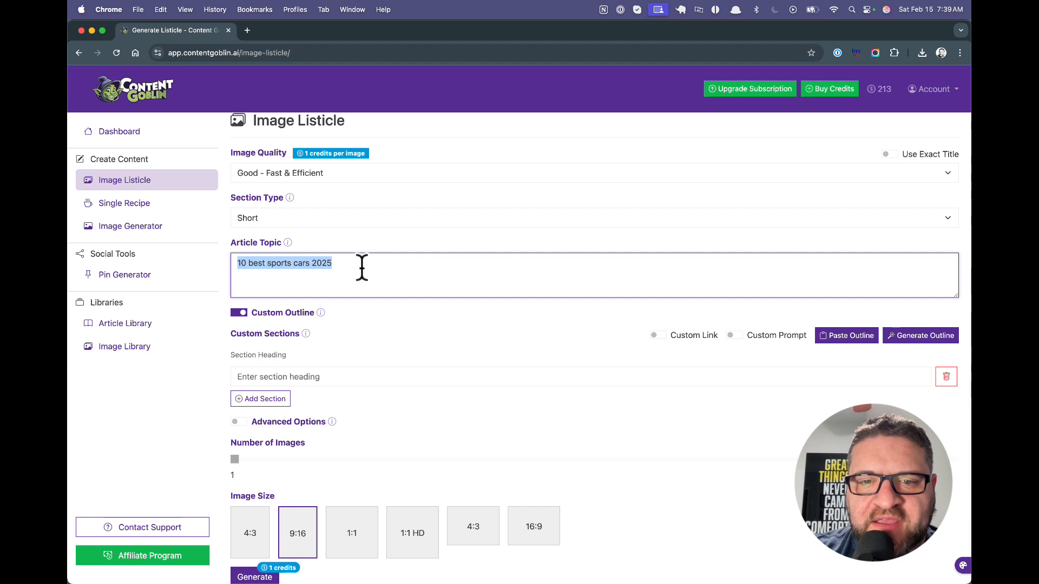
click(302, 286)
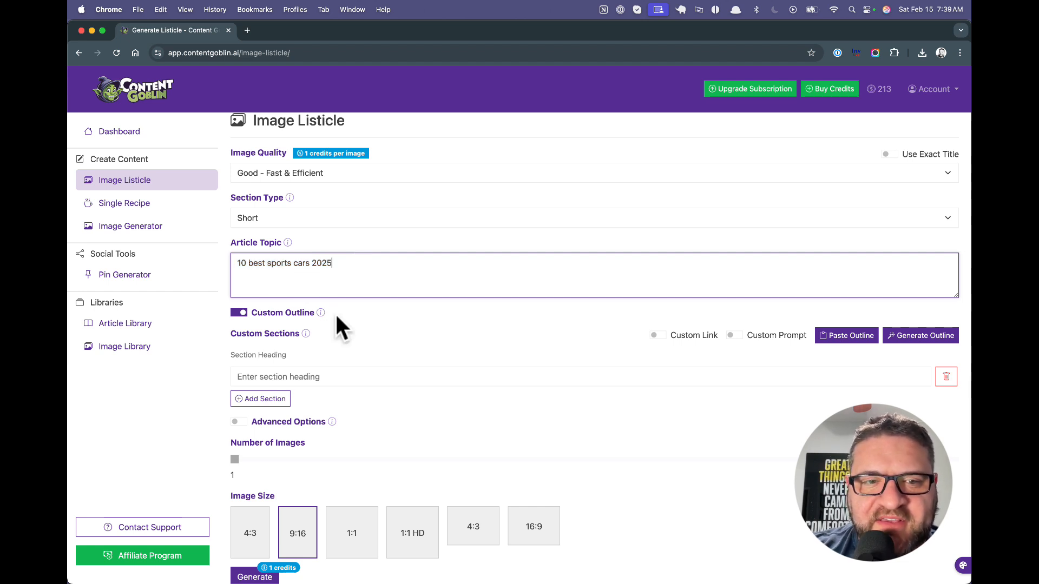
Enter "ford mustang" as the first custom section heading and clear it again
click(305, 374)
text(ford mustang)
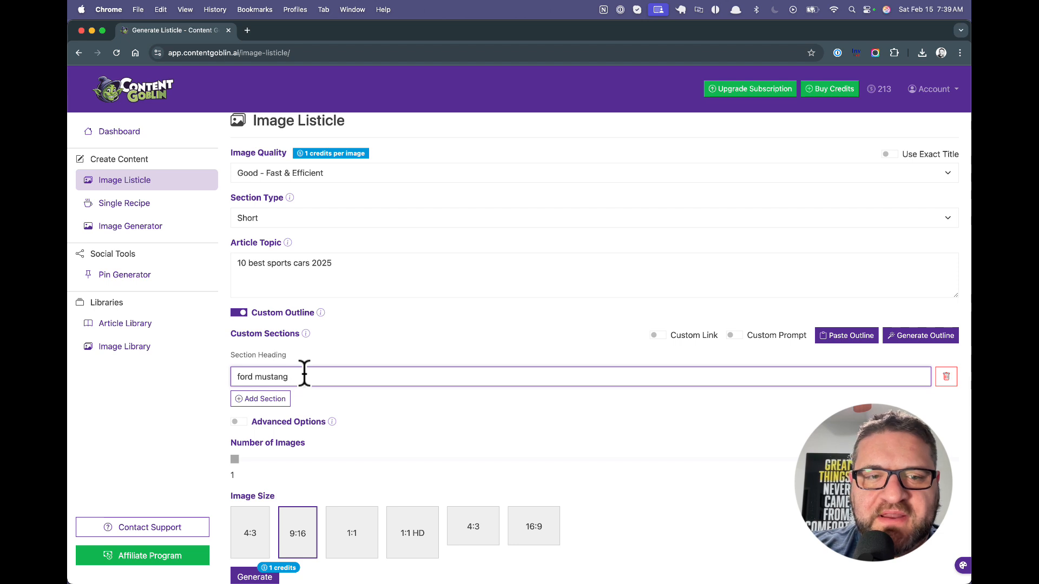
key(super+a)
key(BackSpace)
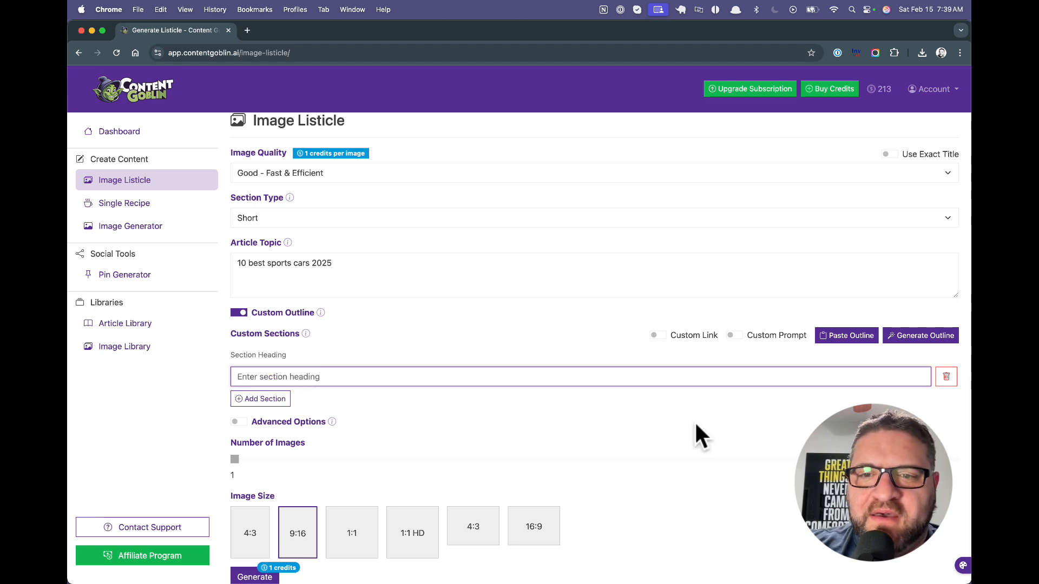
Show the Custom Link and Custom Prompt fields for the custom sections to review them, and hide both again
click(658, 335)
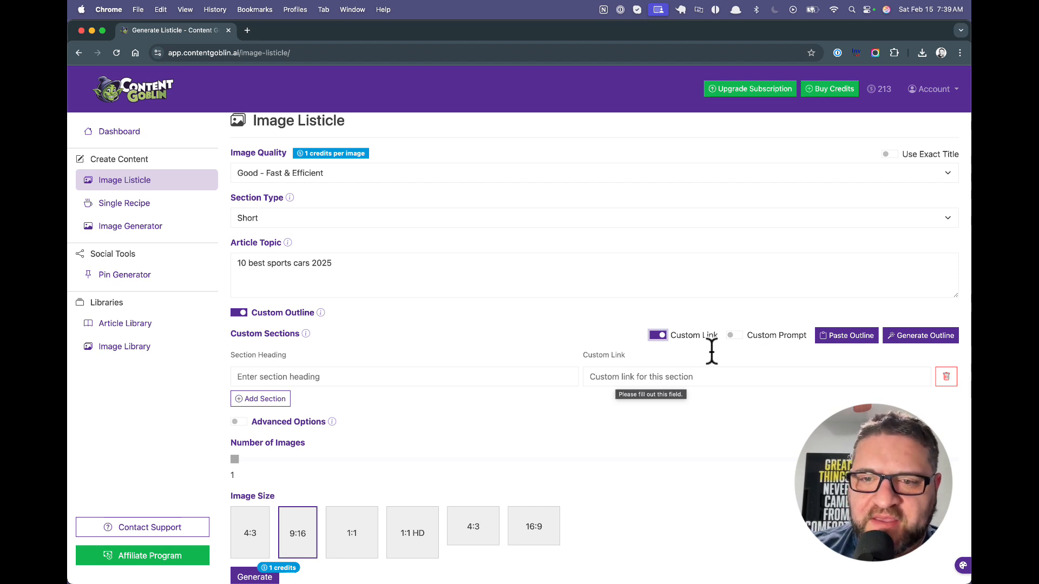
click(736, 335)
click(742, 379)
click(658, 335)
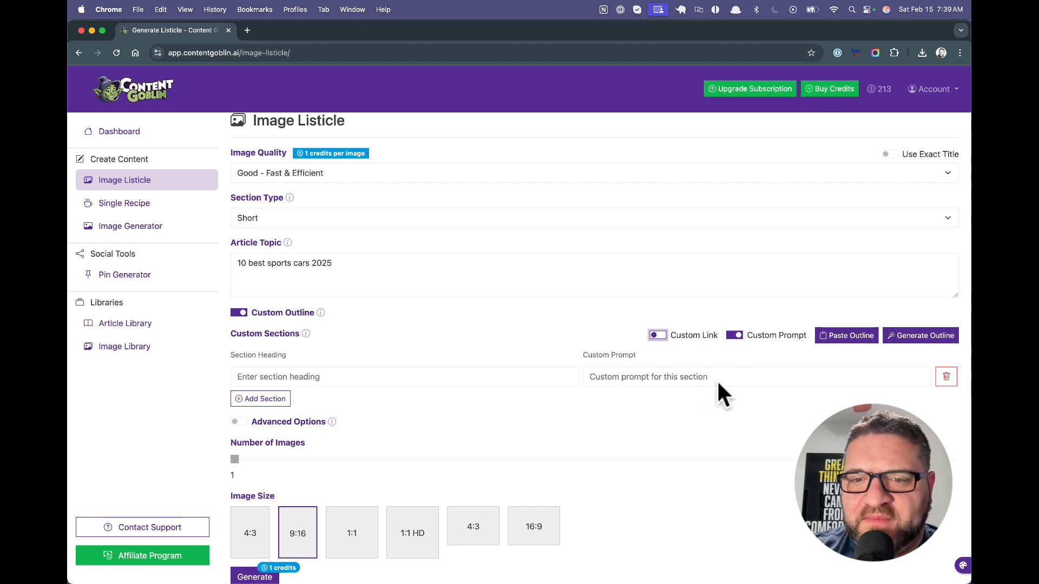
click(733, 335)
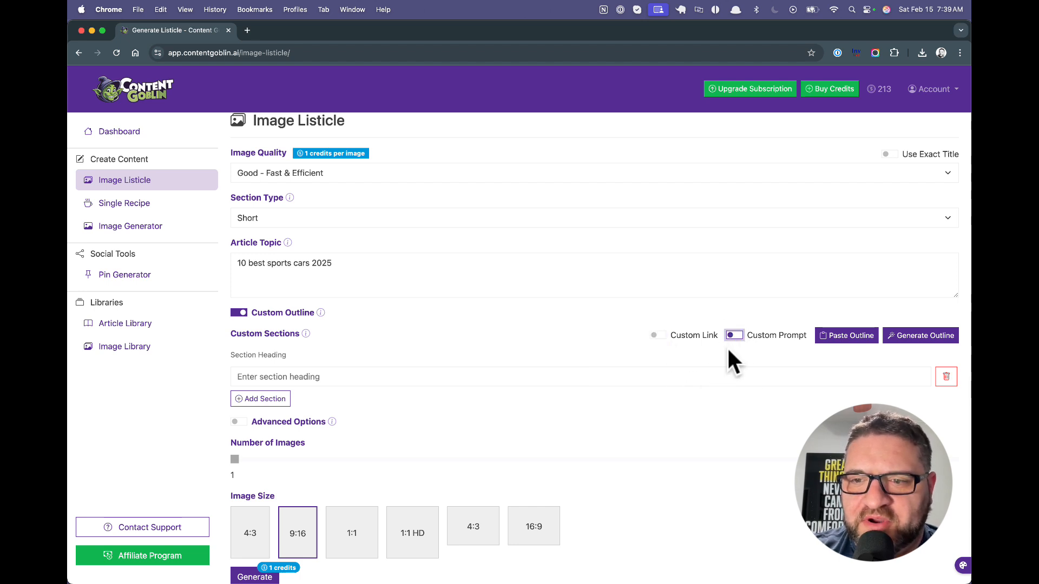
Review the supported formats for pasting an outline, and close the dialog without importing anything
click(847, 336)
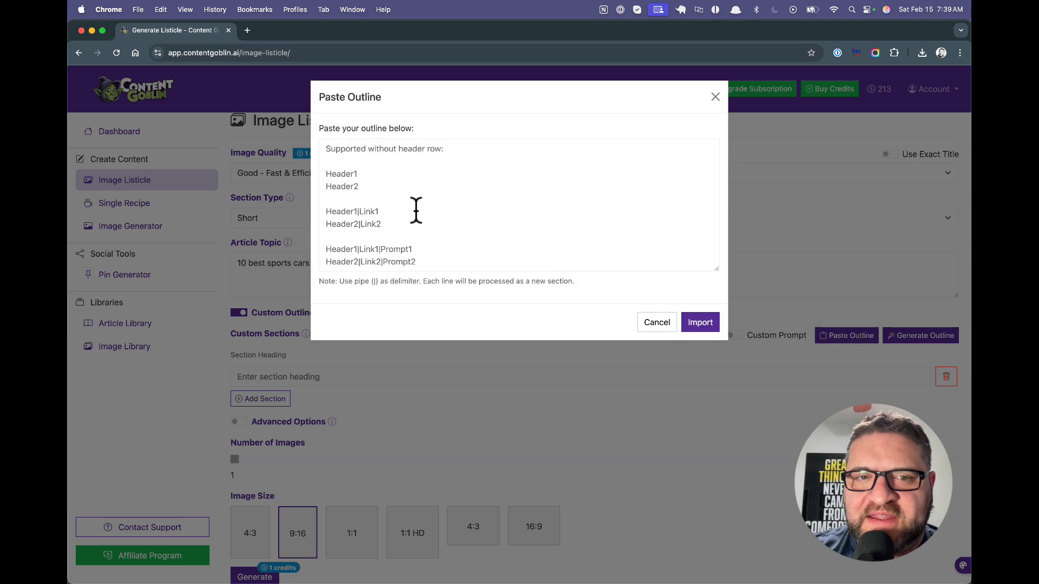
click(319, 245)
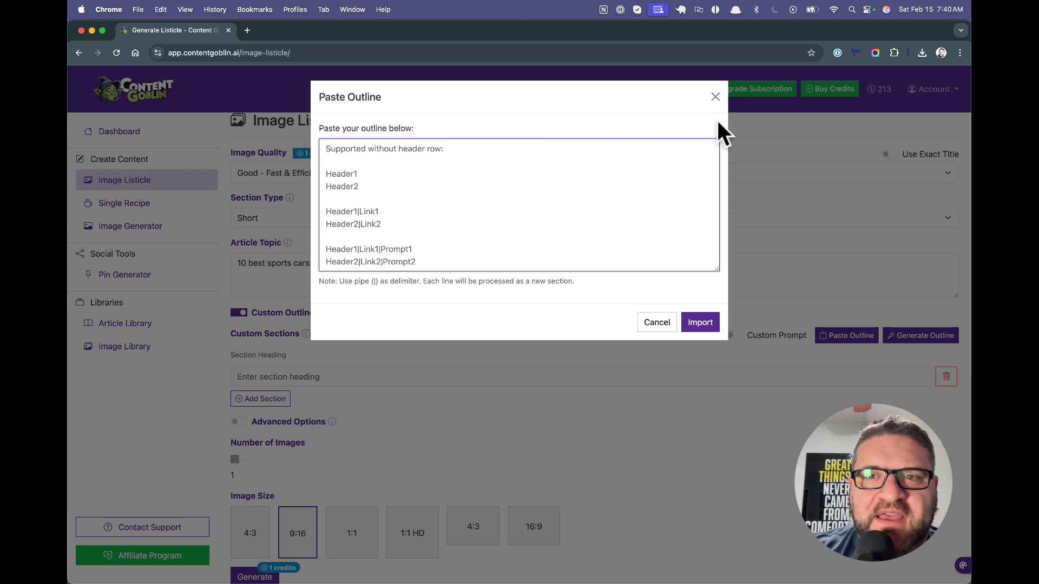
click(716, 97)
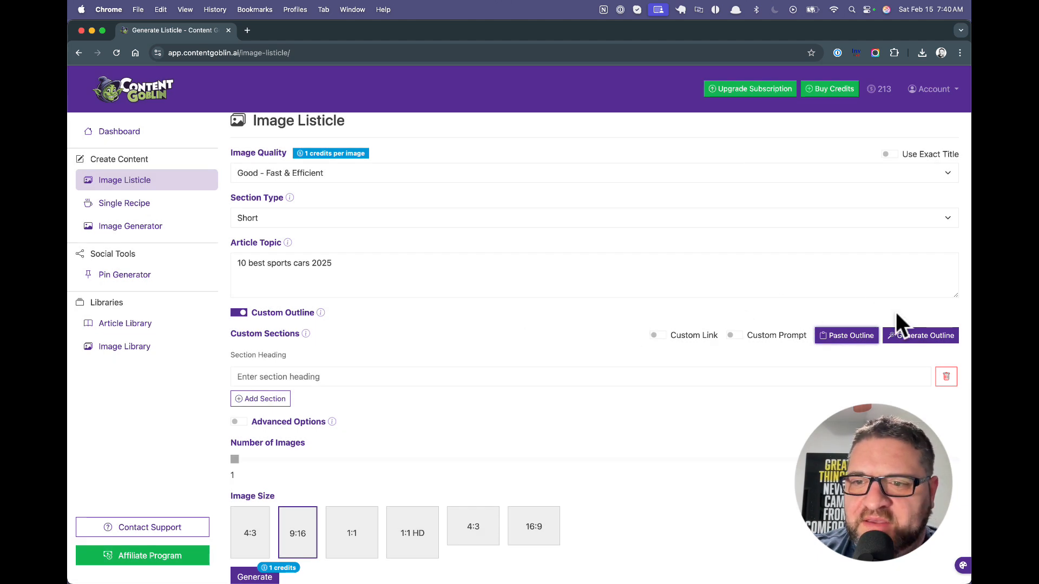
Open the outline generator and review its mode choices, keeping Specific List Items
click(913, 349)
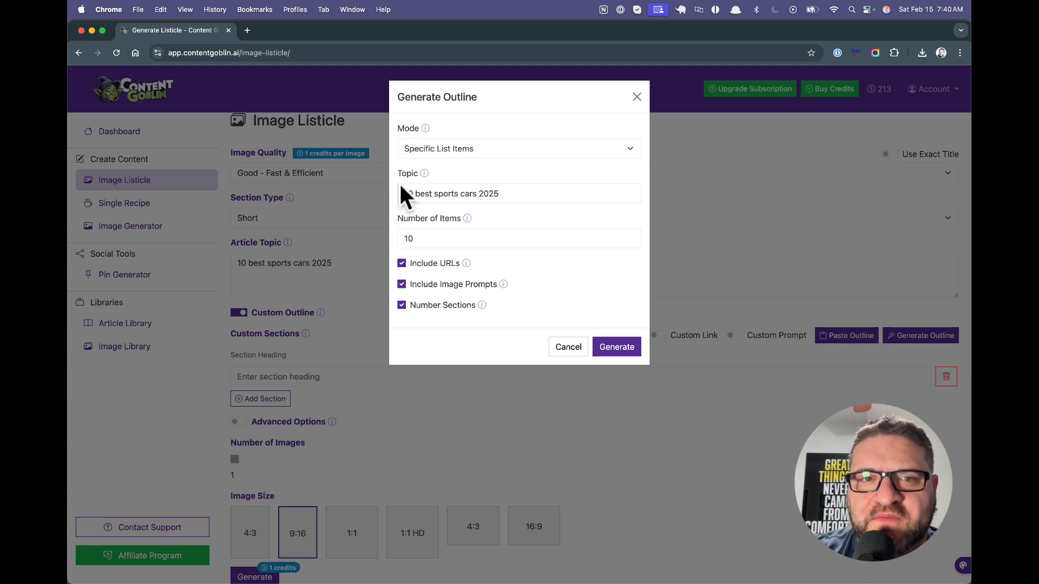
click(508, 194)
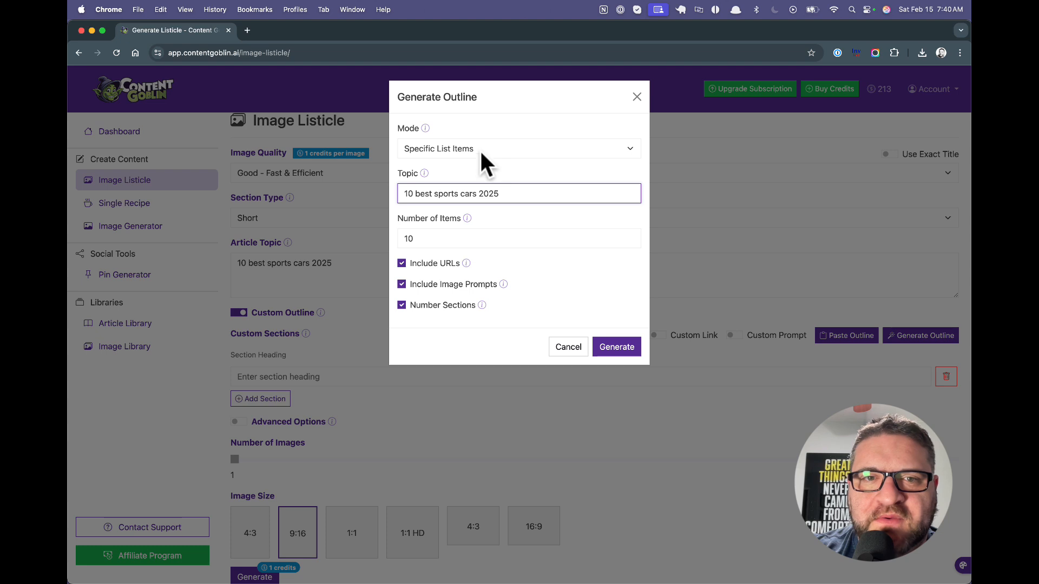
click(453, 126)
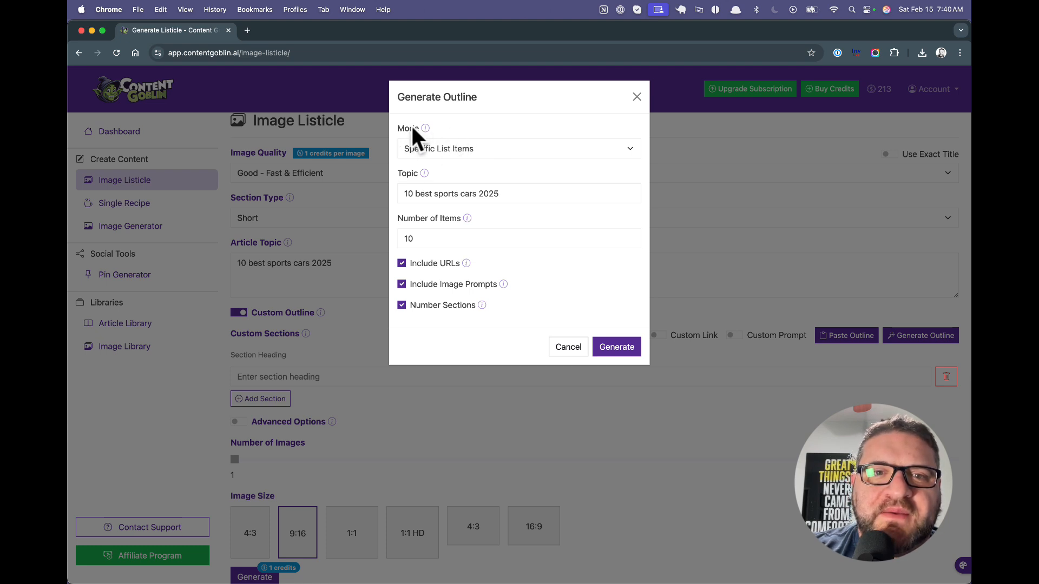
click(436, 156)
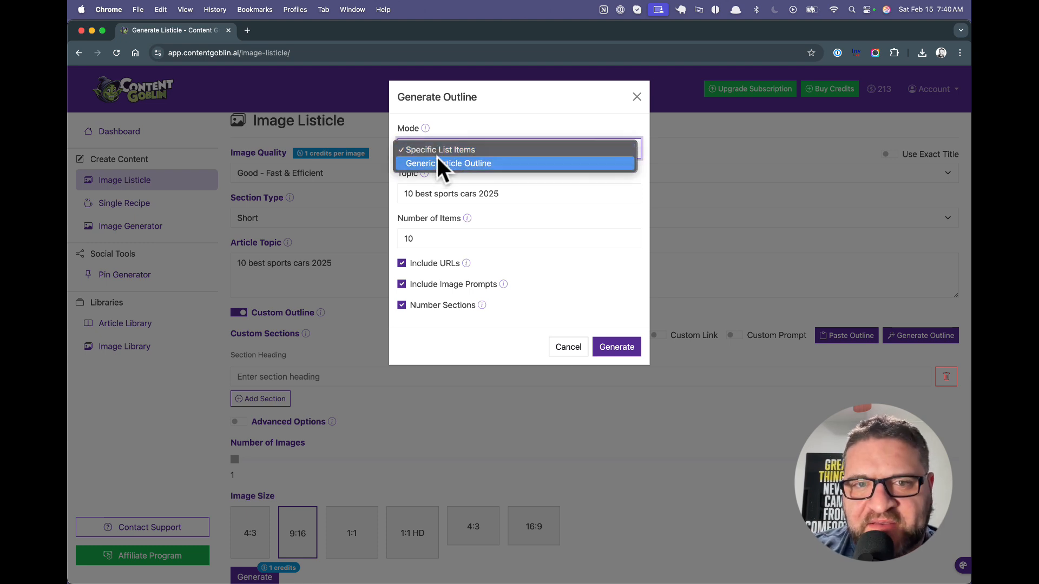
click(464, 175)
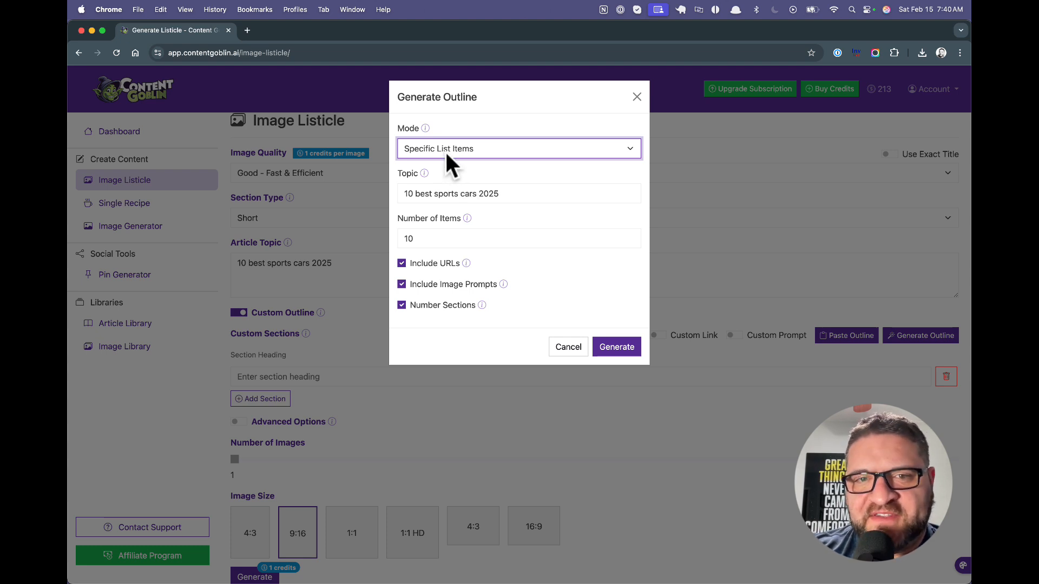
Try the Generic Article Outline mode for the outline and return to Specific List Items
click(446, 153)
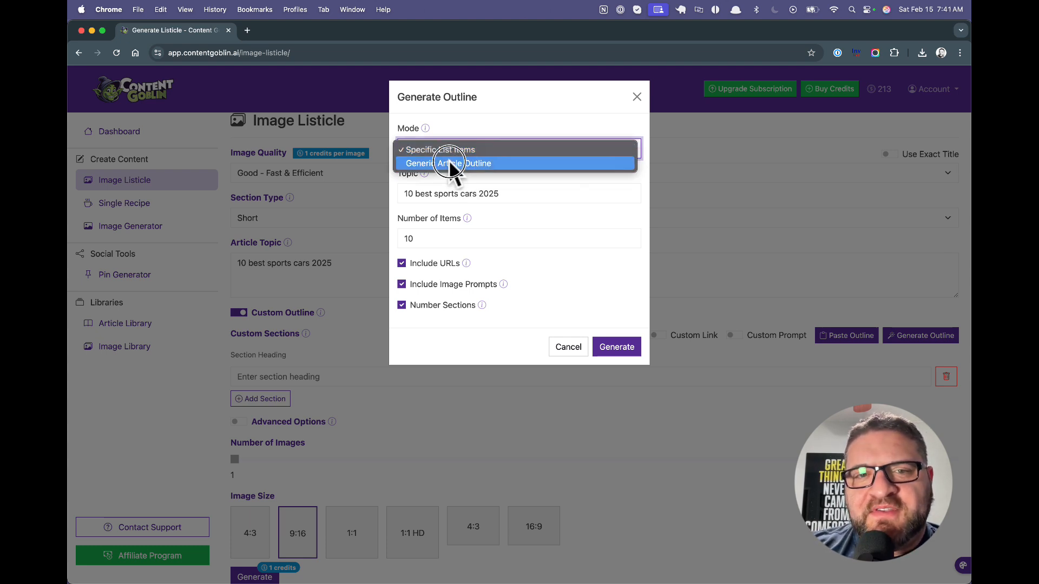
click(451, 164)
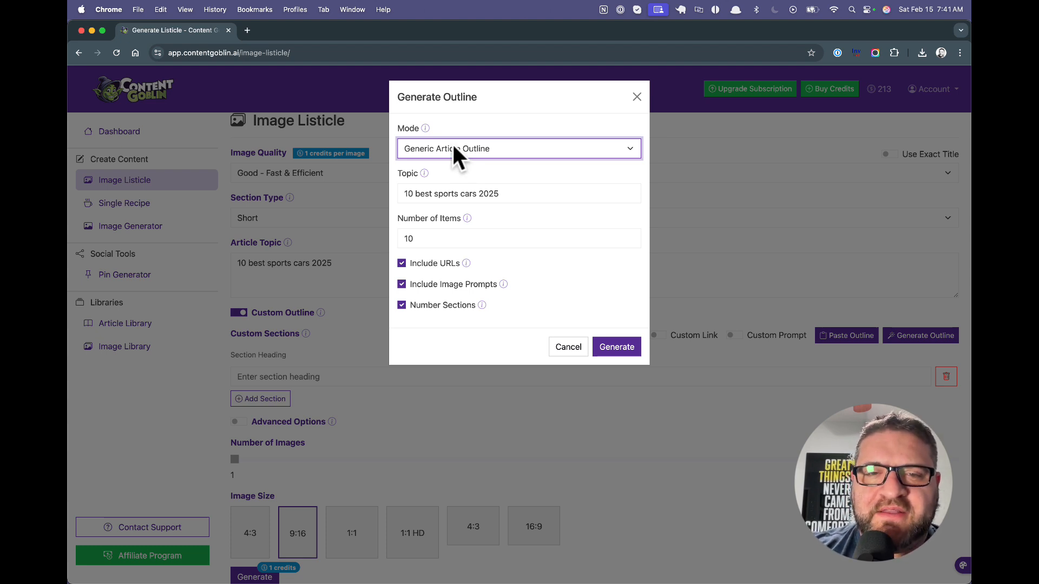
click(453, 142)
click(449, 134)
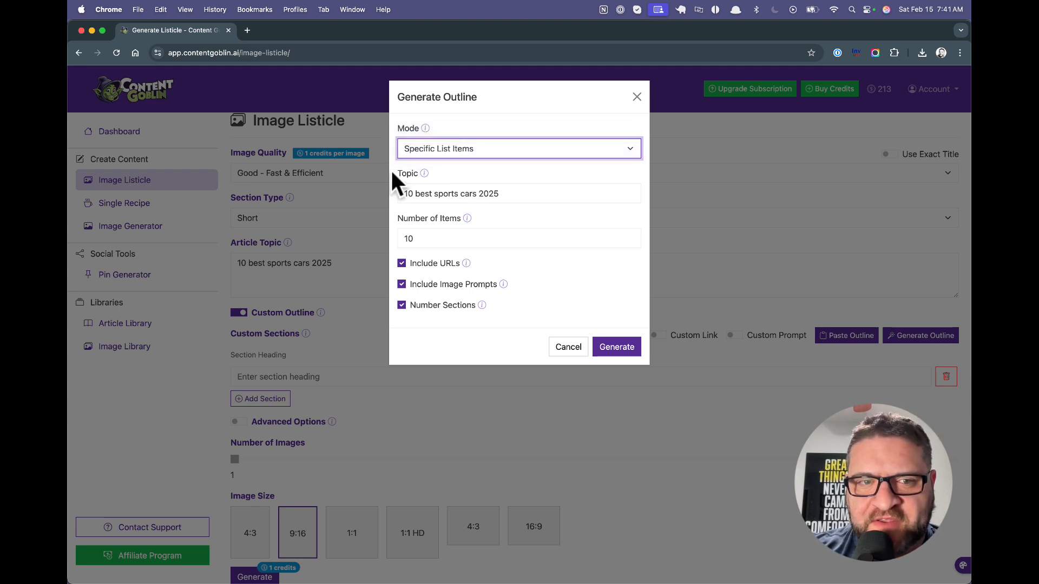
Generate a 10-item outline for "10 best sports cars 2025" with URLs, image prompts and numbered sections
drag(434, 194, 476, 196)
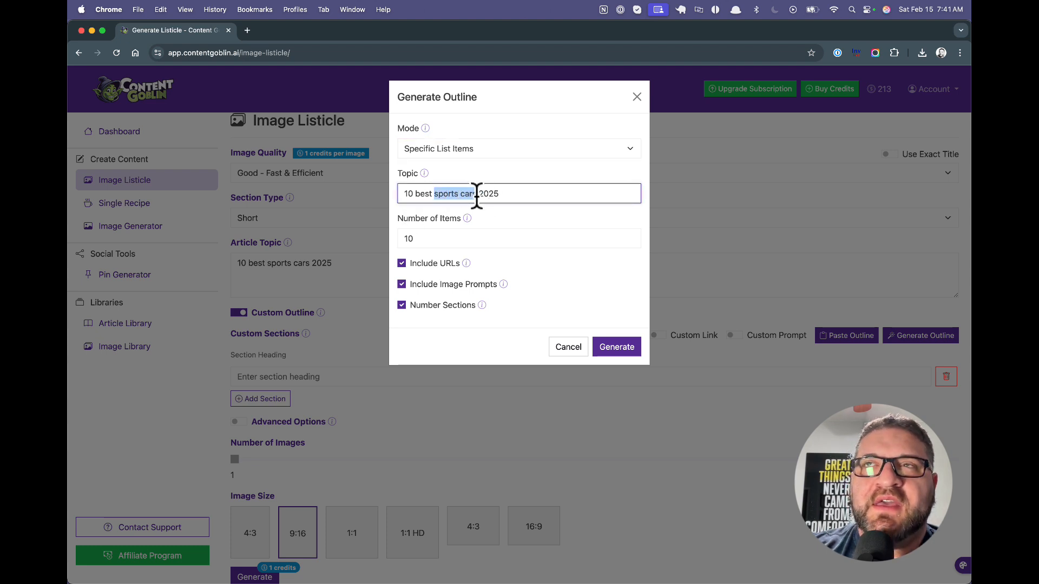
click(506, 195)
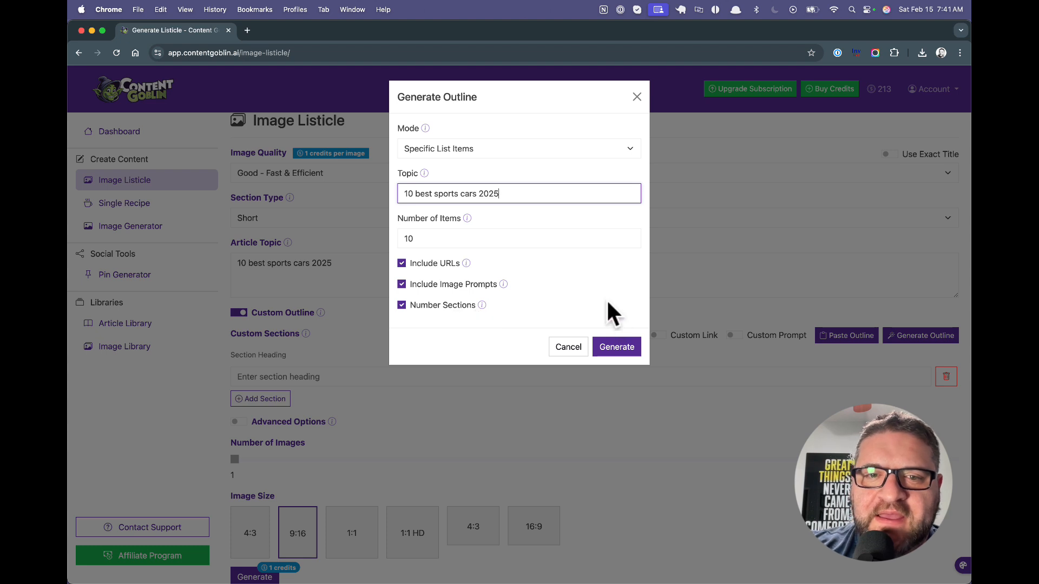
click(627, 343)
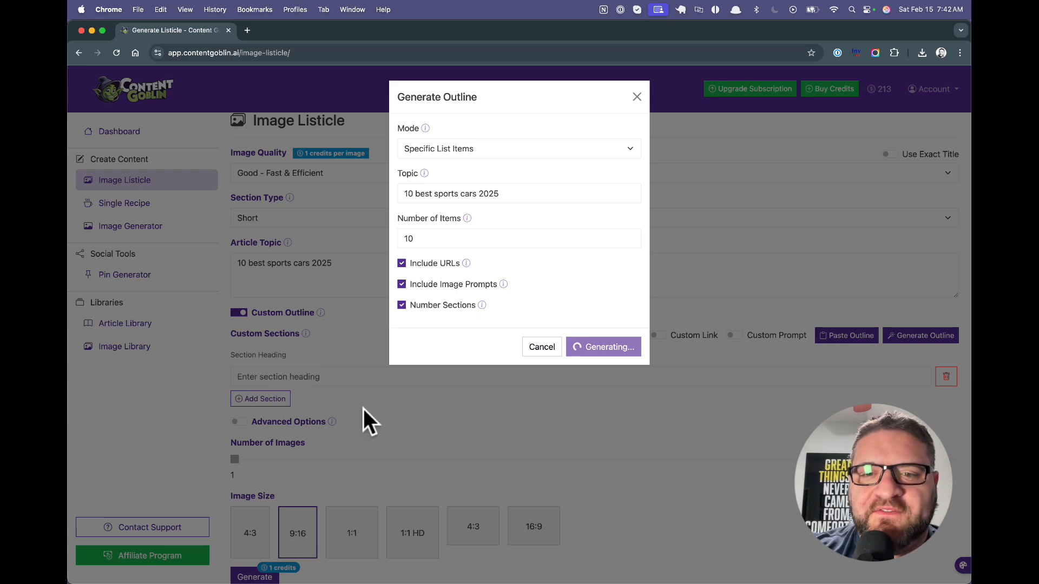
Examine the generated outline's section headings, custom links and image prompts, along with the remaining listicle settings
scroll(364, 408, down, 2)
scroll(364, 408, down, 2)
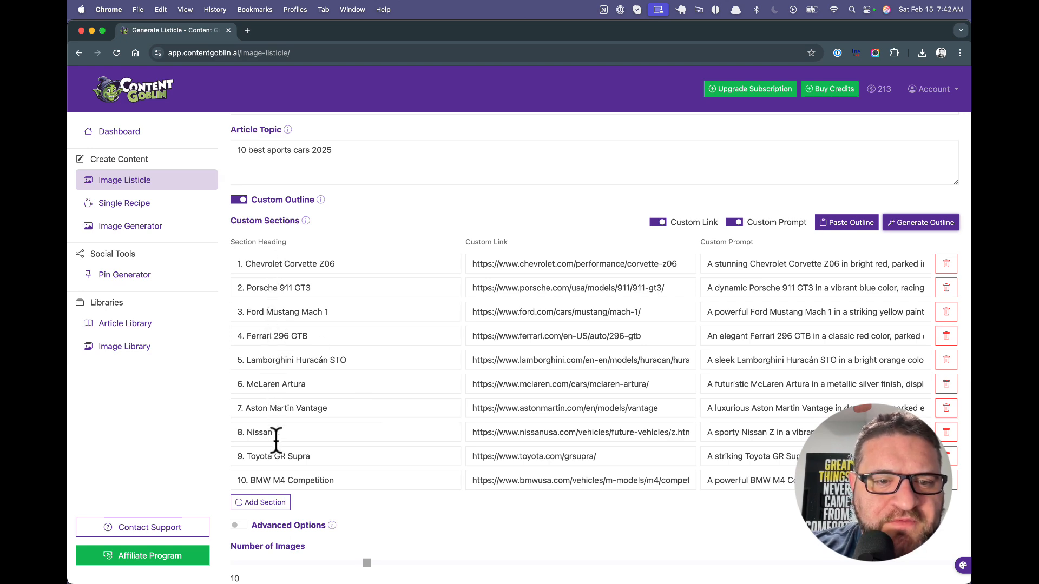
scroll(358, 403, down, 3)
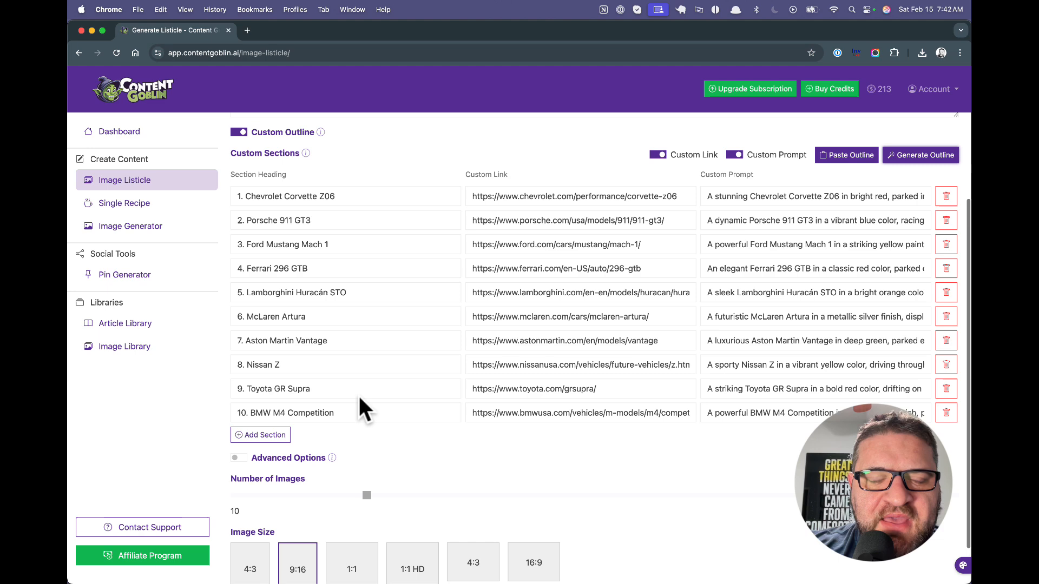
scroll(362, 403, down, 1)
scroll(497, 240, up, 1)
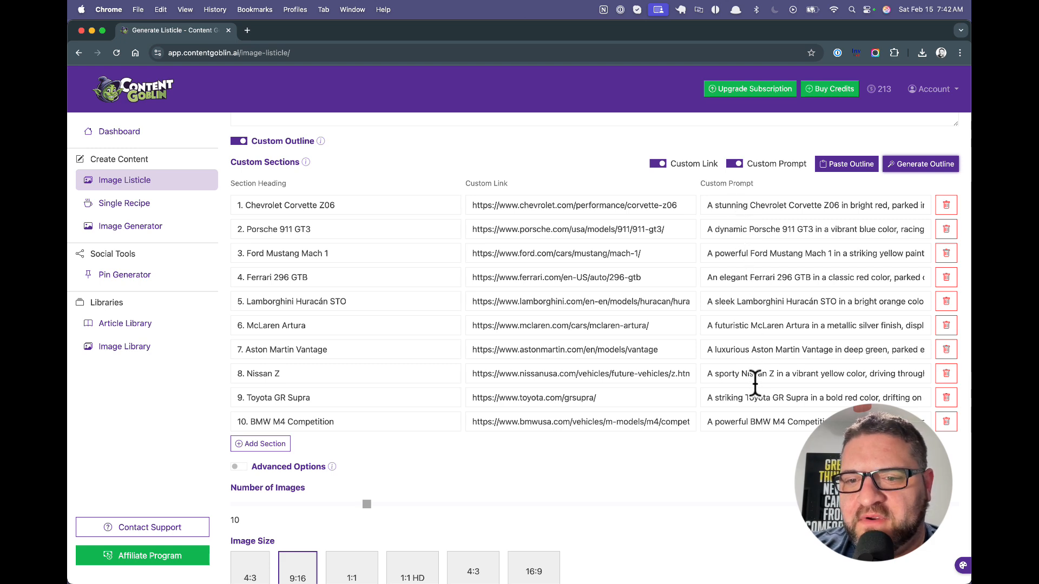
scroll(753, 381, down, 3)
scroll(440, 398, up, 10)
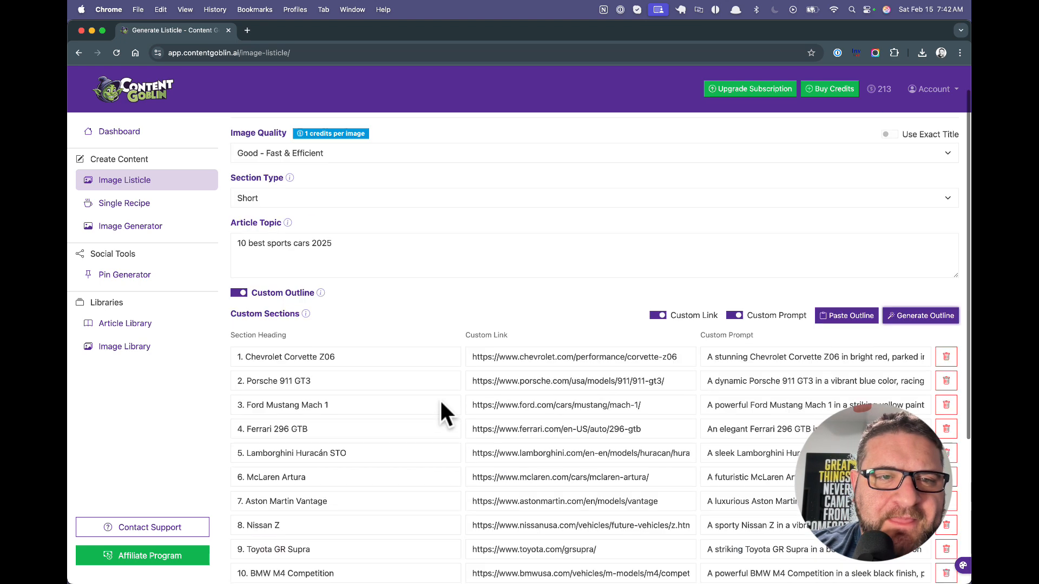
scroll(333, 293, down, 10)
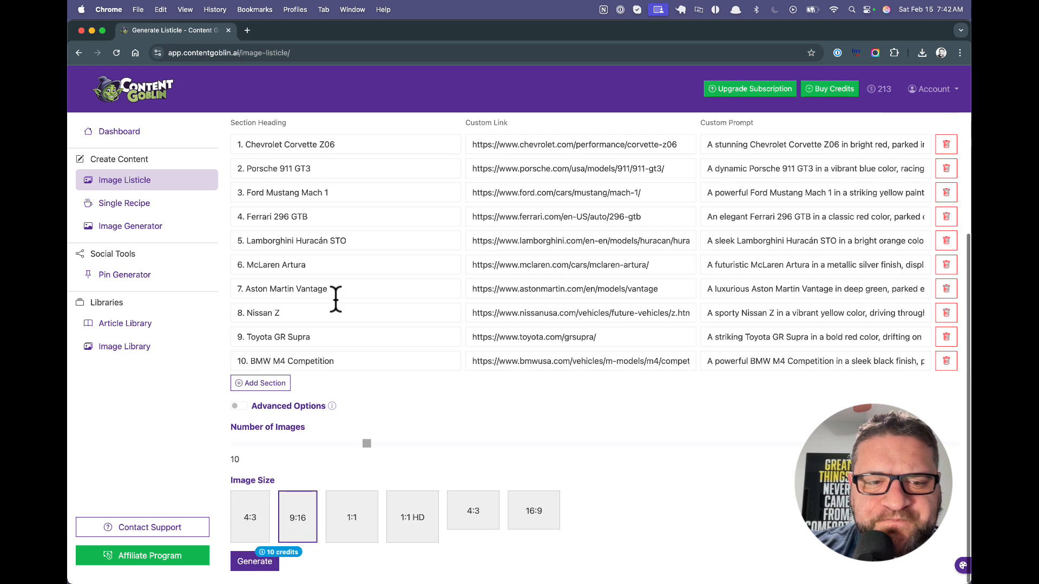
scroll(335, 301, up, 10)
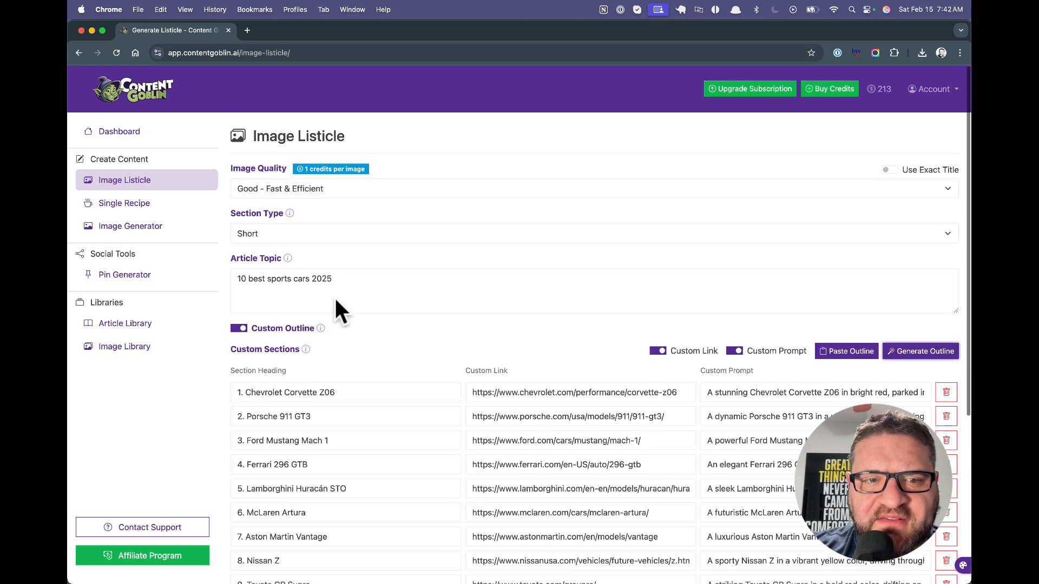
scroll(336, 299, down, 5)
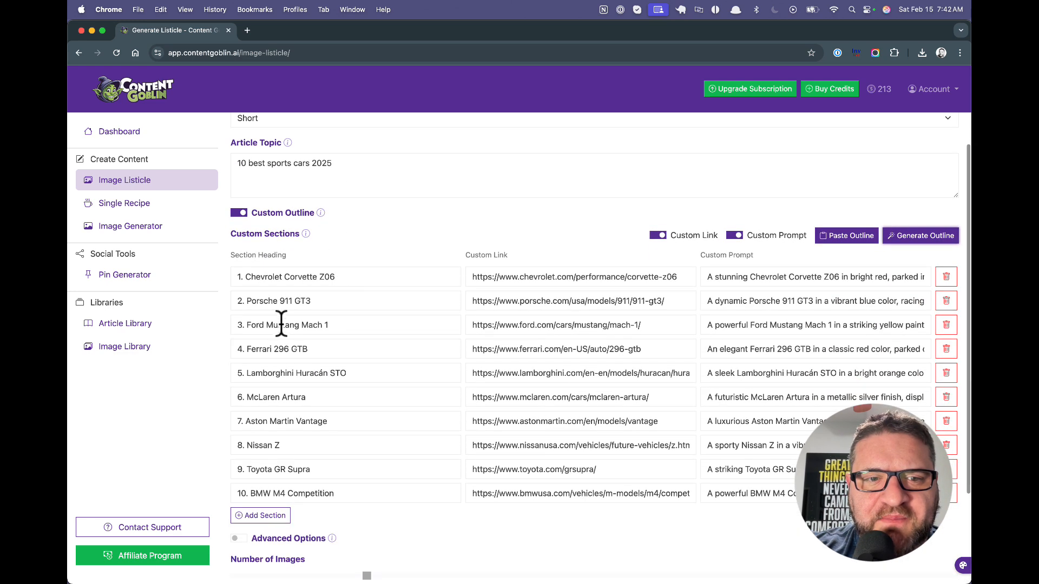
scroll(309, 460, down, 3)
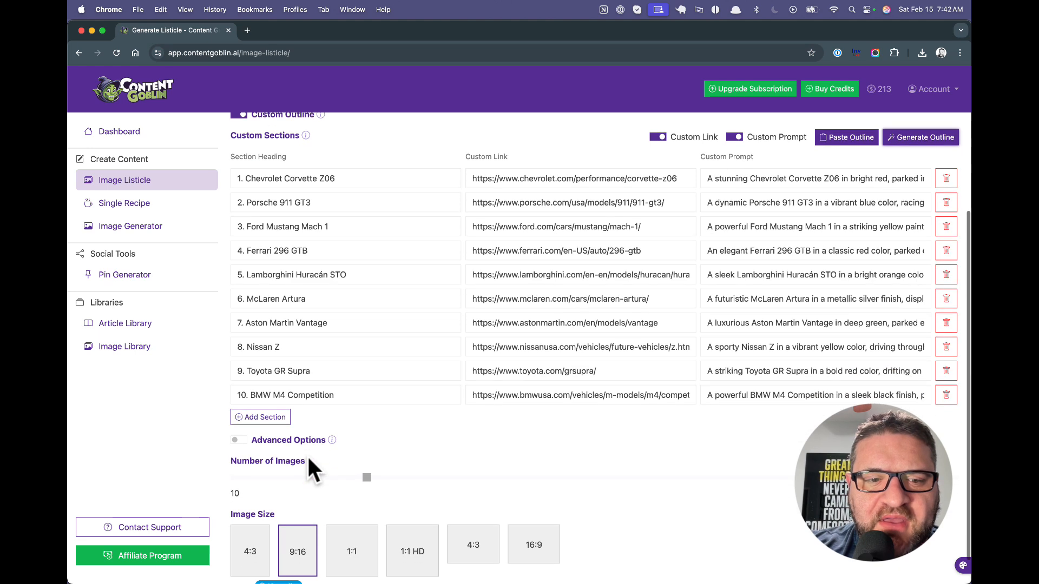
Generate the listicle article from the custom outline with 10 images at 9:16, and look over its first sections
click(251, 566)
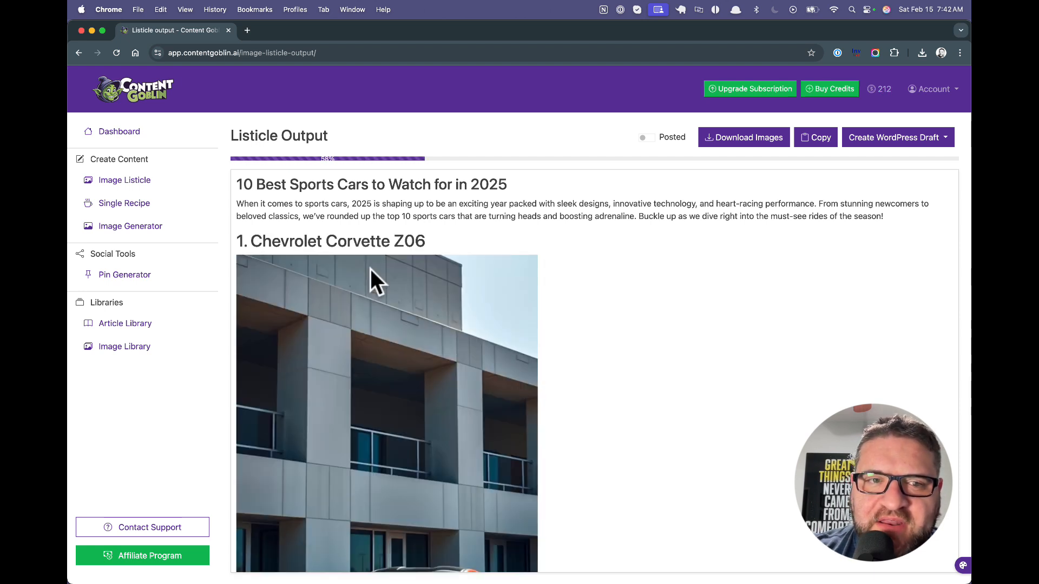
scroll(370, 268, down, 2)
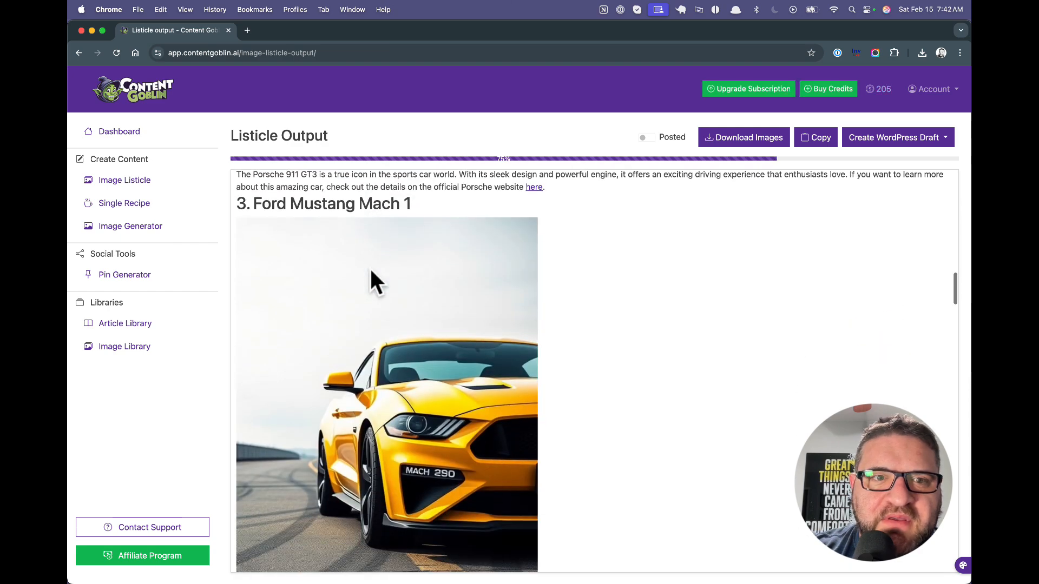
scroll(369, 268, up, 20)
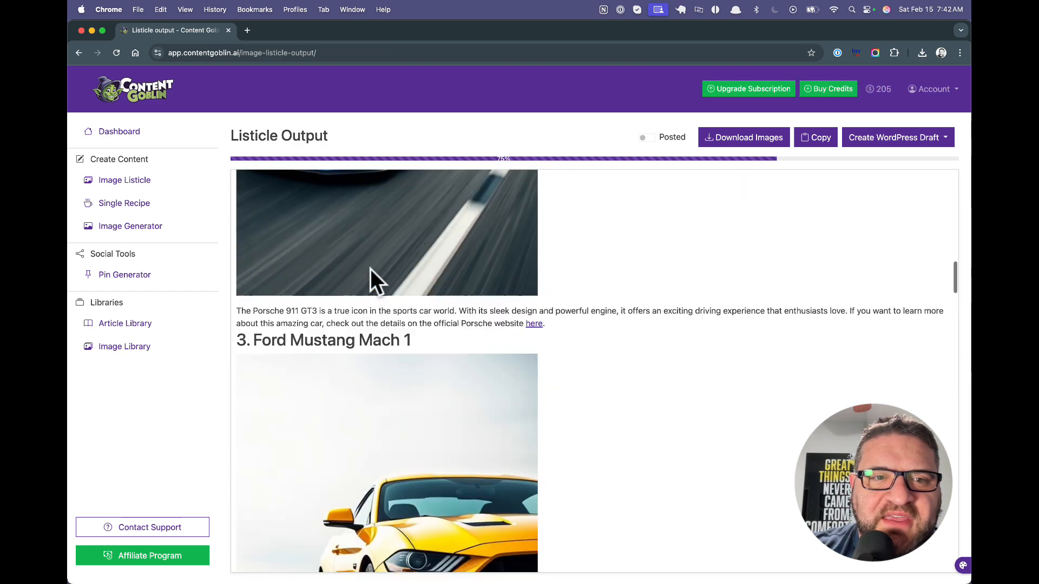
mouse_move(234, 238)
mouse_down()
mouse_move(417, 232)
mouse_move(432, 252)
mouse_move(241, 250)
mouse_up()
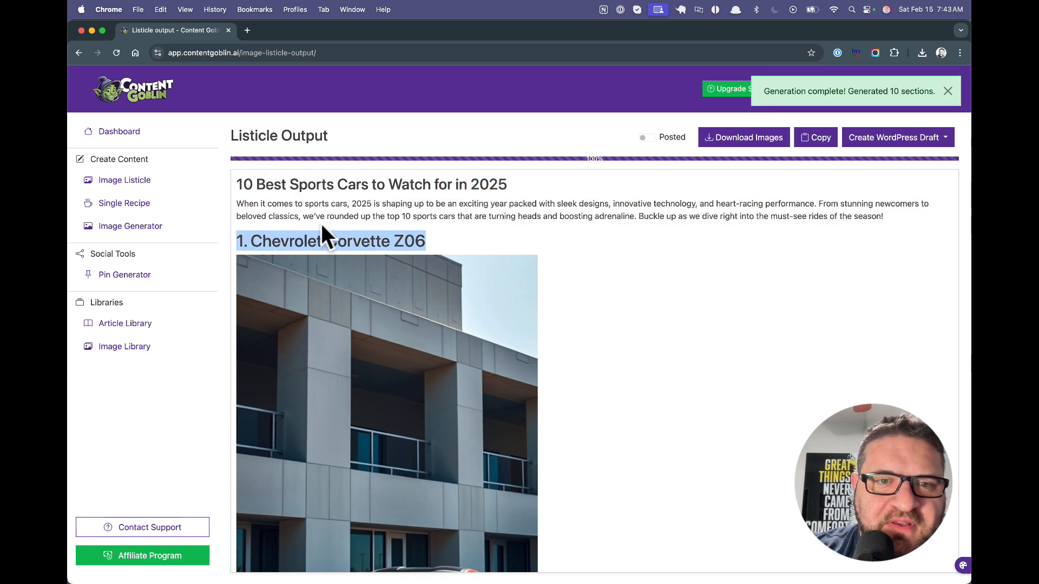
Examine the Chevrolet Corvette Z06 section's image, description and custom link in the generated listicle
scroll(320, 222, down, 5)
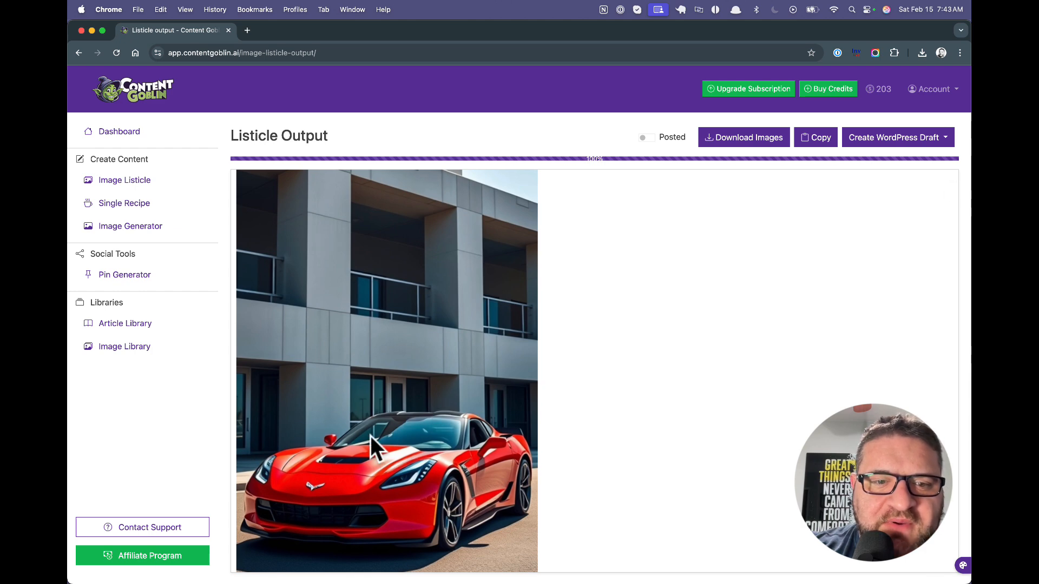
scroll(398, 381, down, 1)
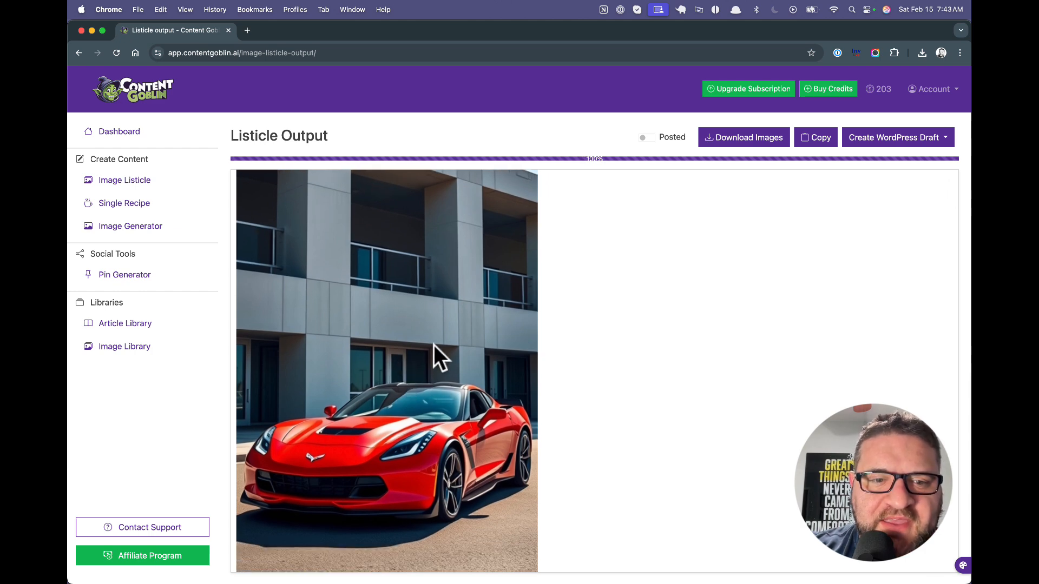
scroll(350, 346, down, 6)
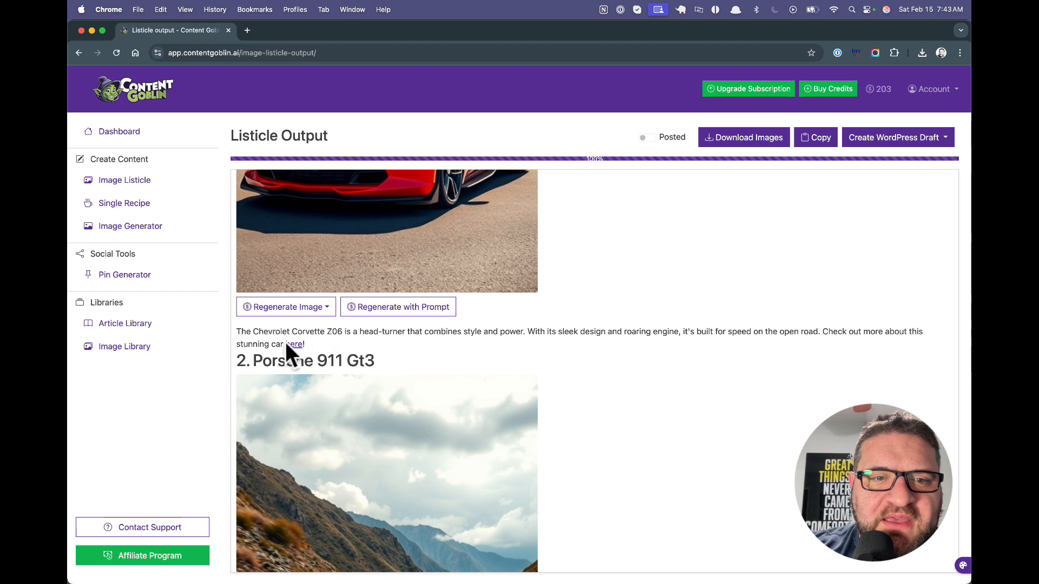
drag(238, 332, 353, 332)
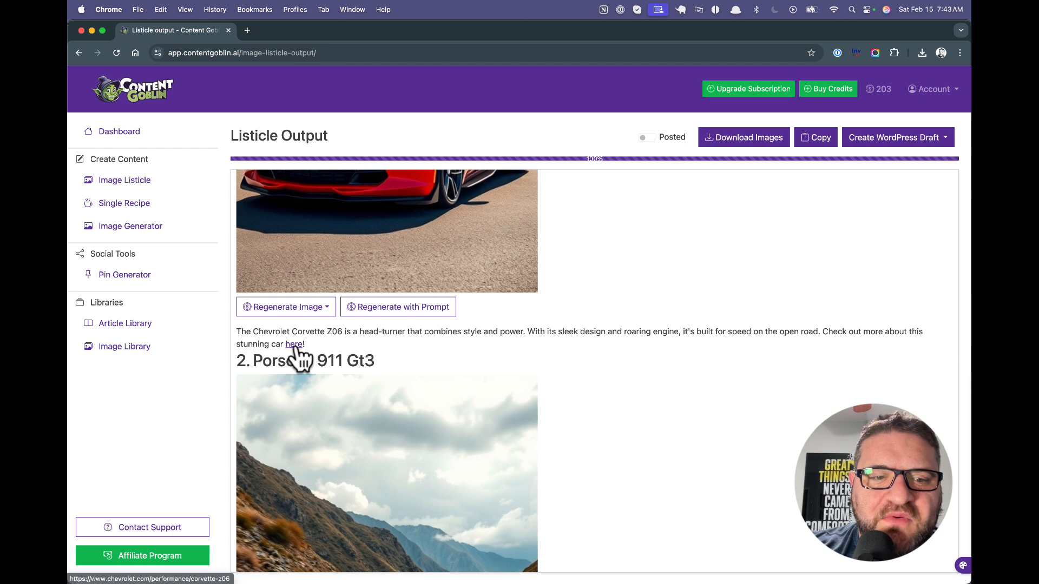
scroll(312, 332, up, 5)
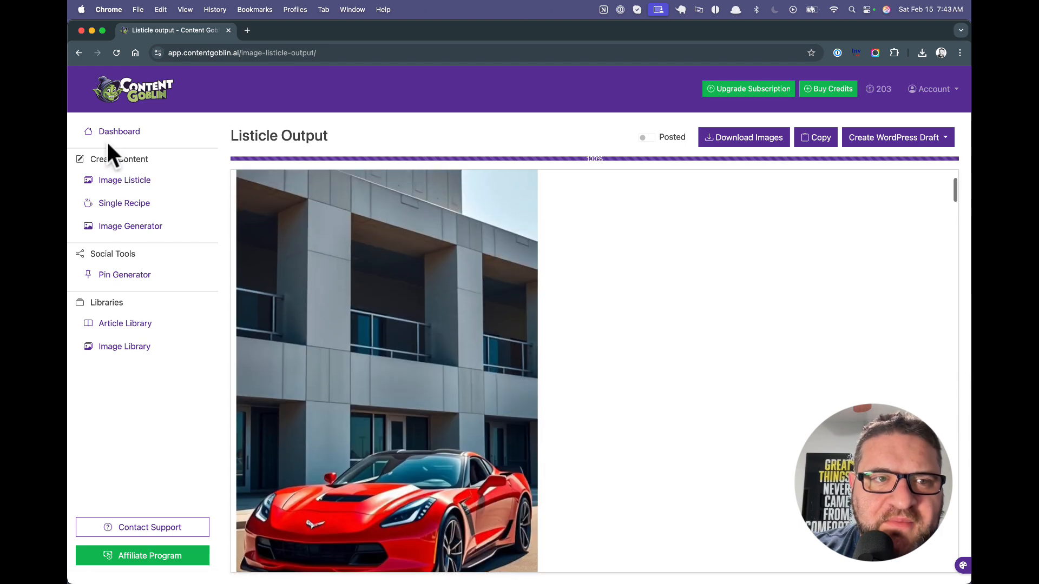
scroll(336, 246, up, 3)
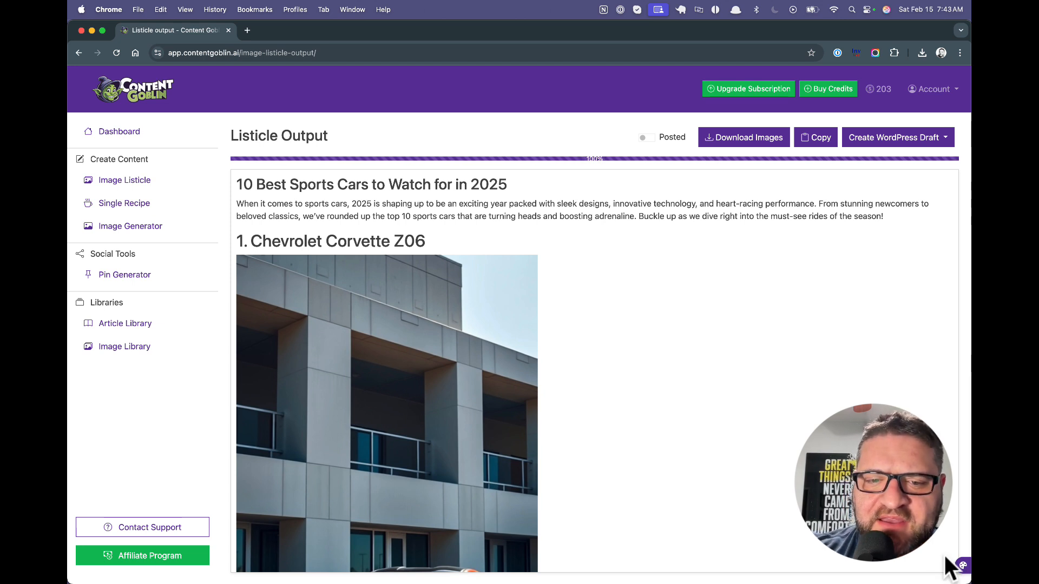
Try the light interface theme with a dark navy header and teal-green accent buttons
click(962, 565)
click(961, 565)
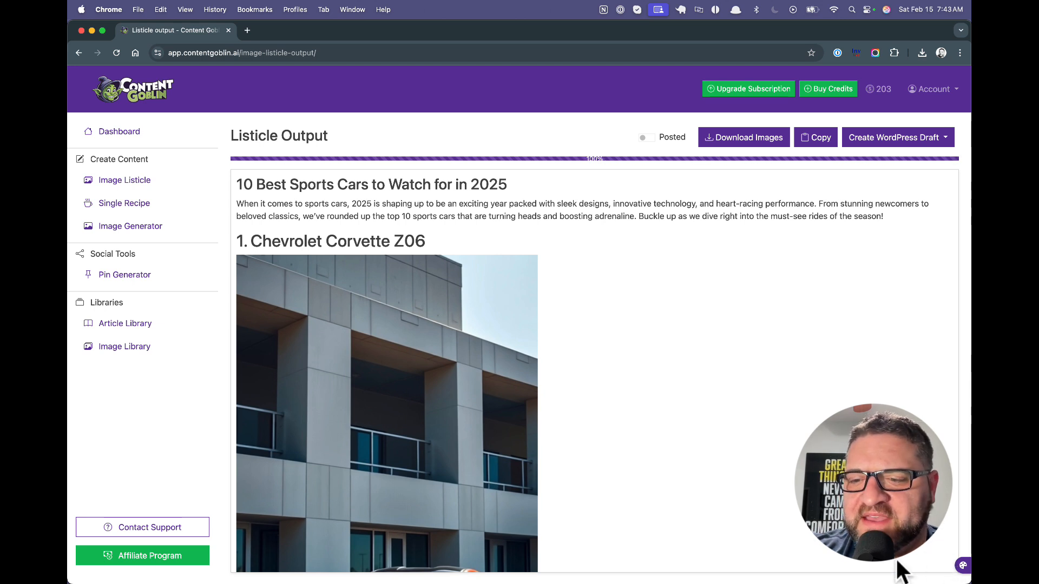
click(962, 566)
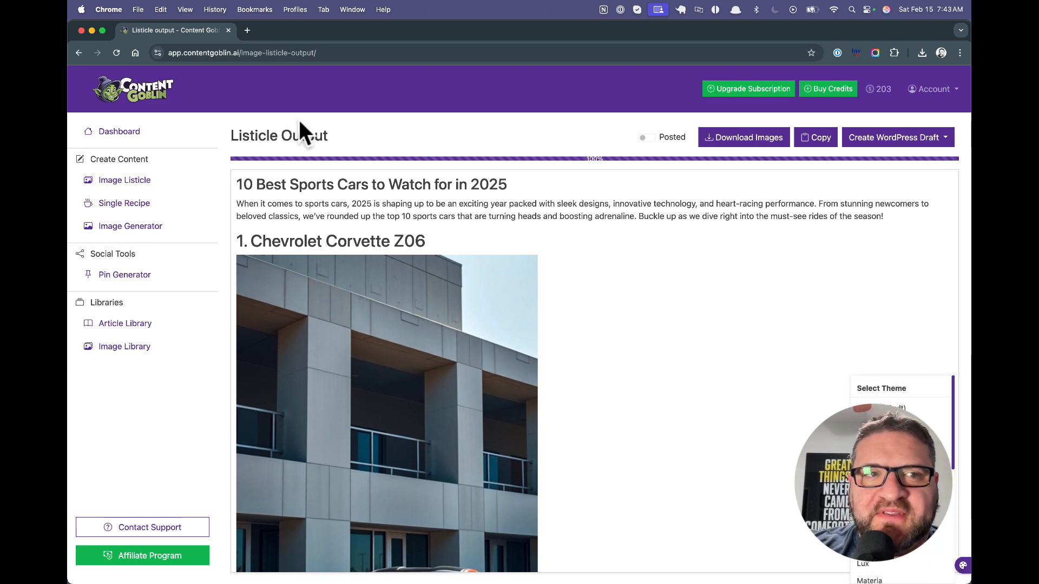
scroll(930, 439, down, 1)
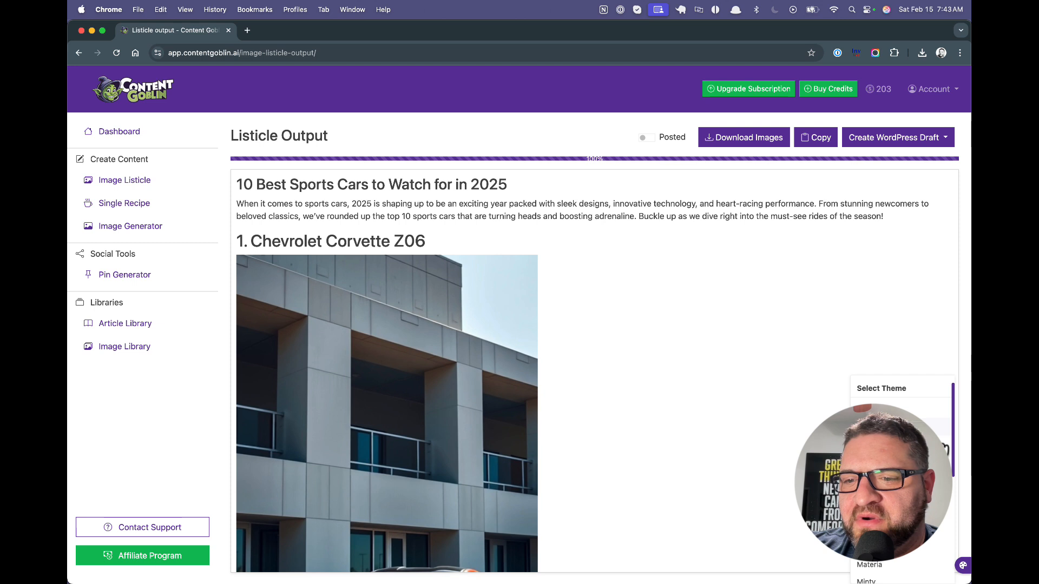
click(877, 477)
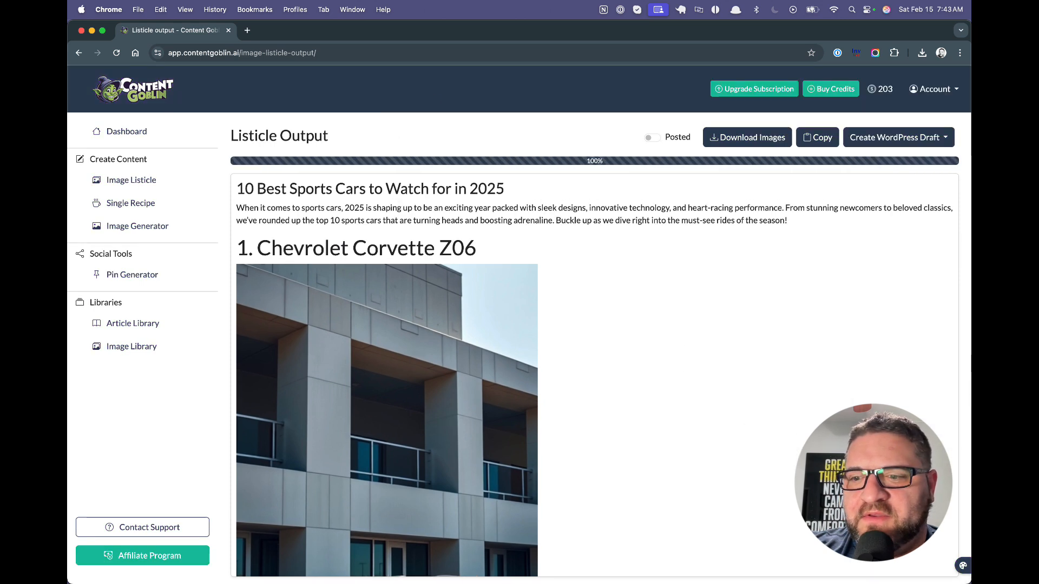
Try the interface theme with a bright blue header and uppercase button labels
click(958, 562)
scroll(876, 443, down, 1)
scroll(876, 443, up, 1)
click(872, 431)
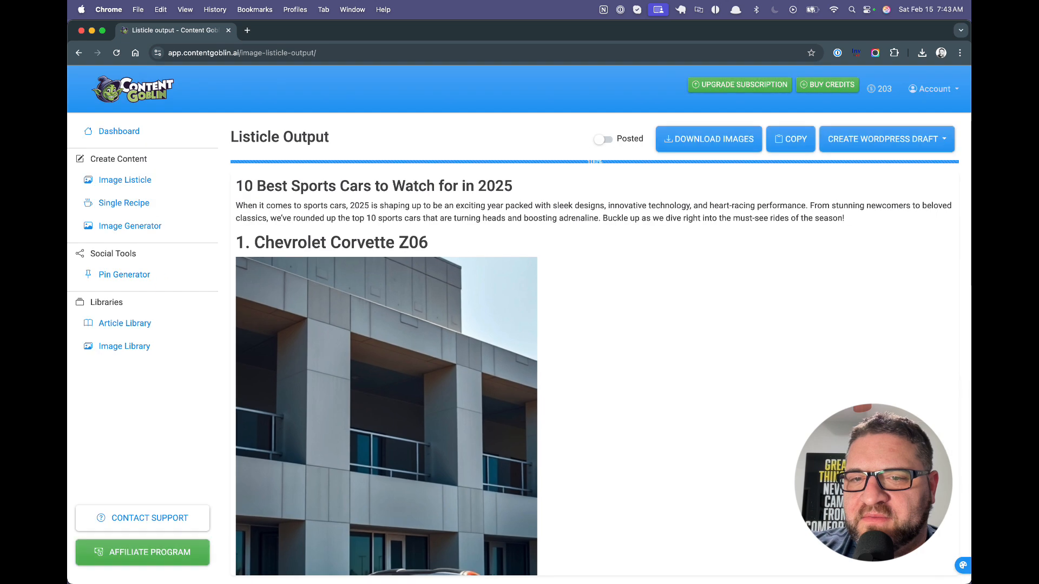
Try the teal-blue interface theme, followed by the royal-blue theme with rounded buttons
click(961, 567)
scroll(881, 541, down, 5)
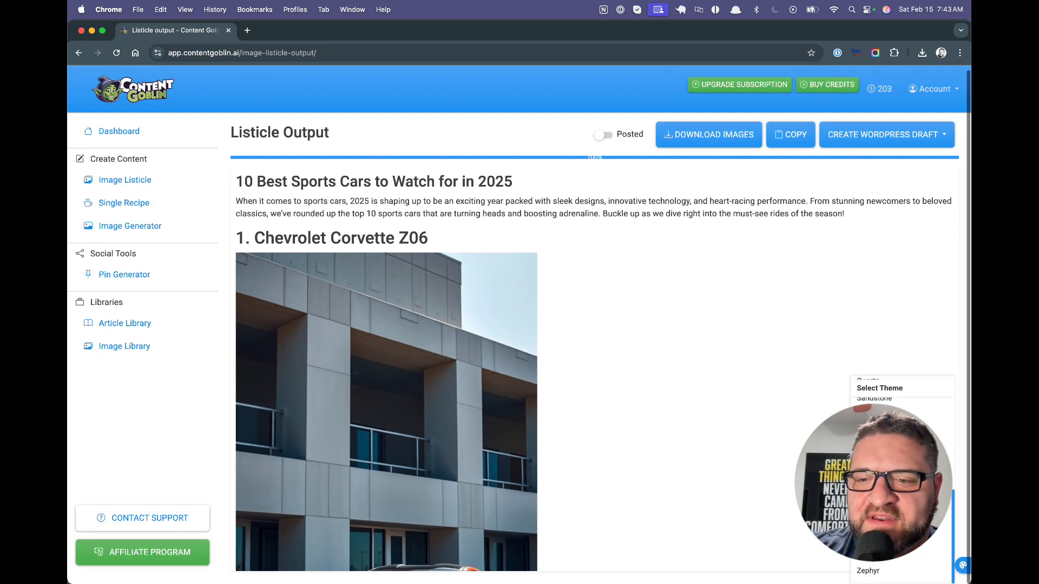
click(879, 568)
click(959, 564)
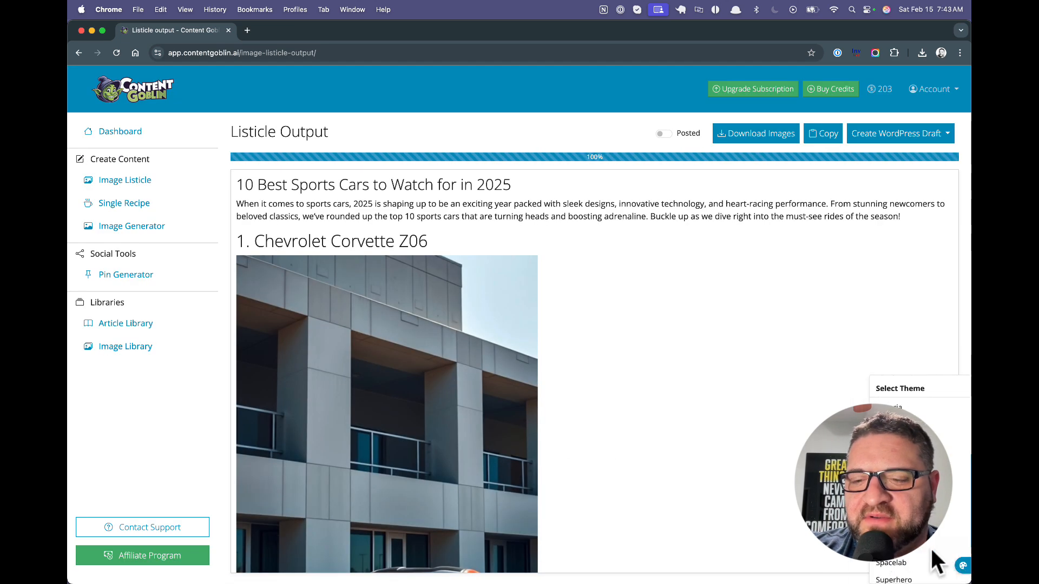
click(887, 572)
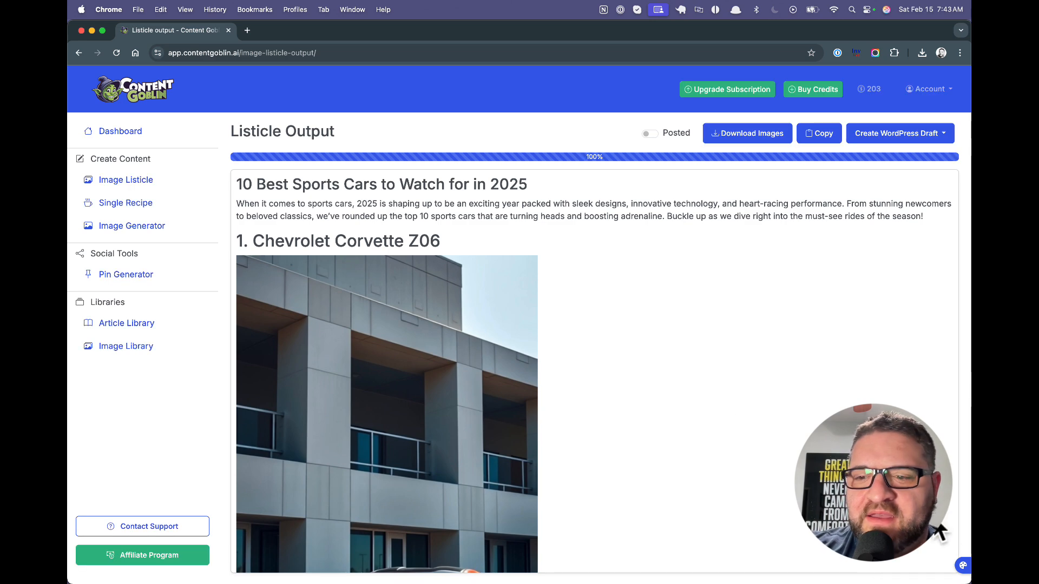
Try the dark purple interface theme with glowing neon text
click(962, 566)
scroll(901, 565, down, 5)
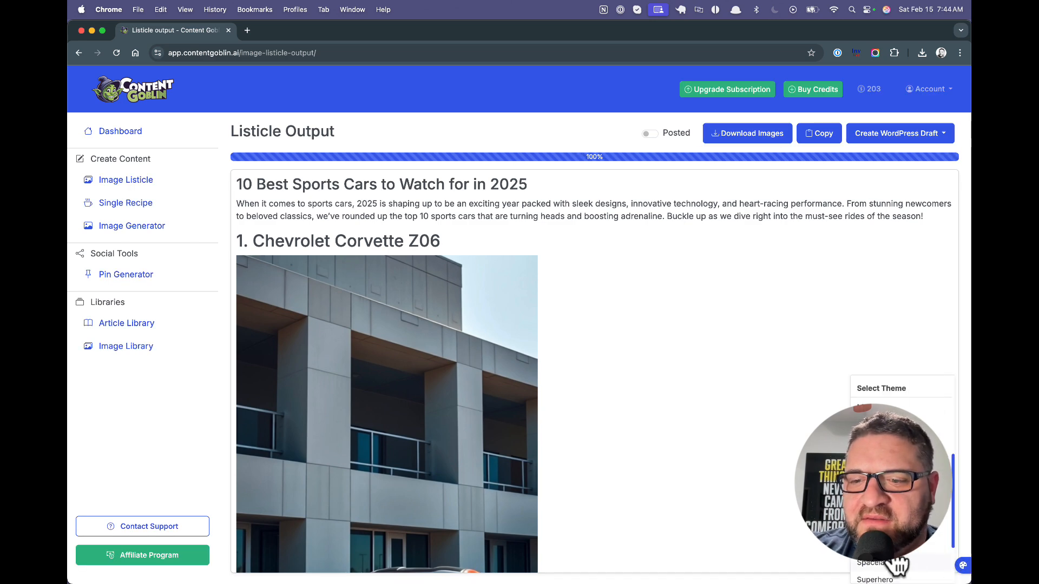
click(877, 536)
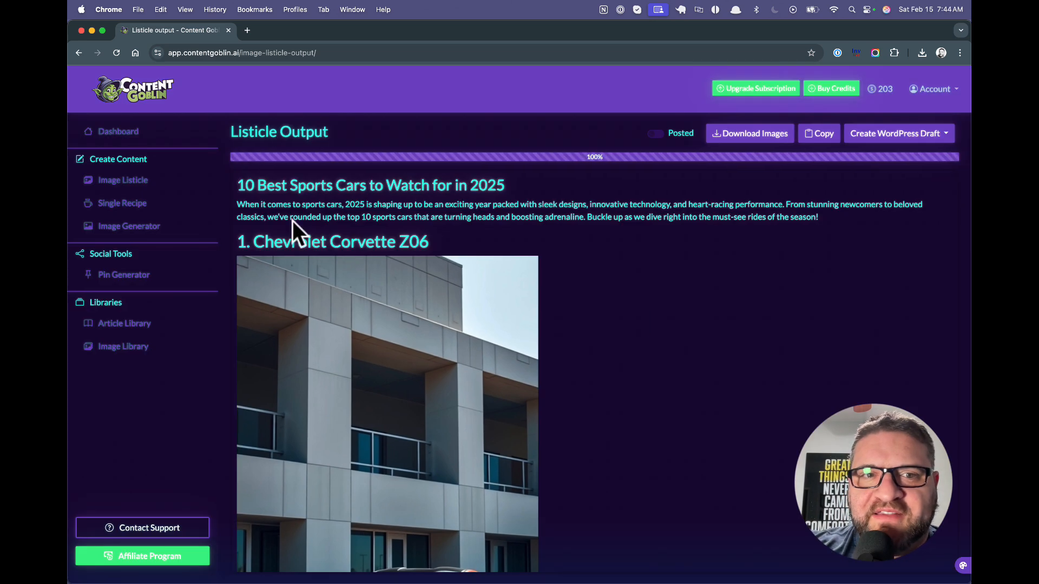
Switch the interface to the light theme with a black header and widely spaced uppercase headings
click(961, 565)
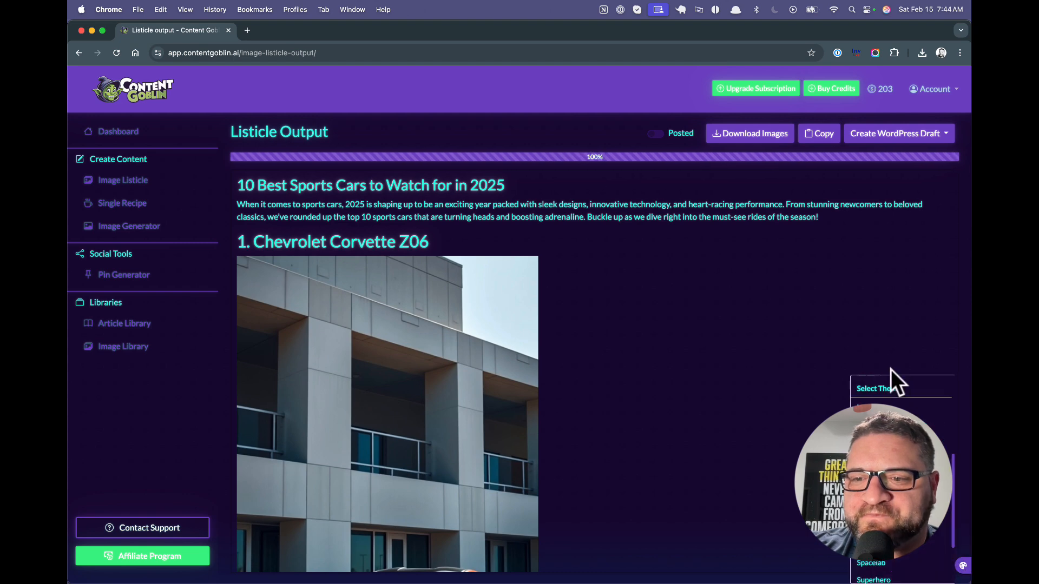
scroll(901, 487, up, 1)
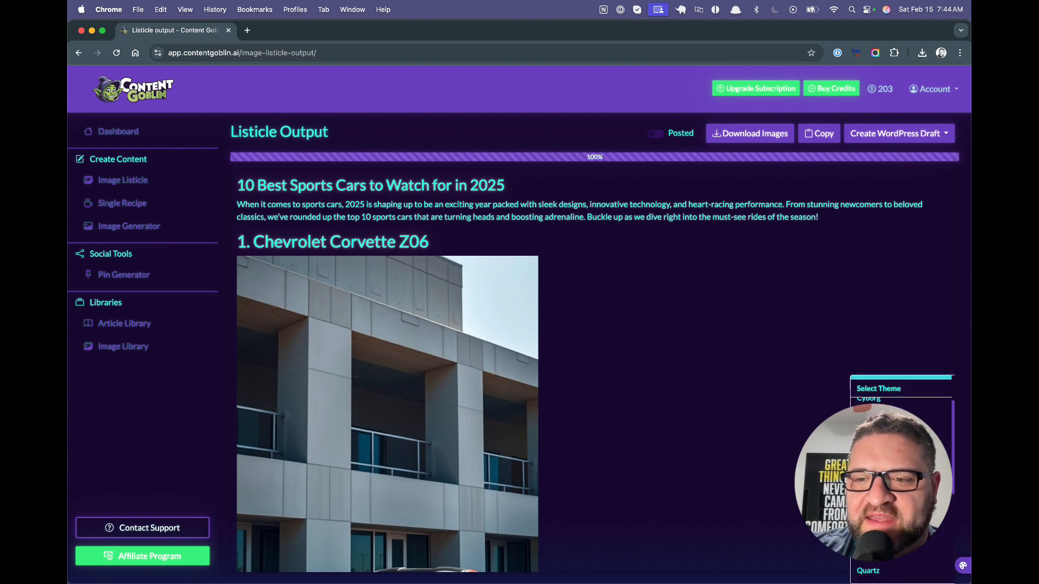
click(914, 419)
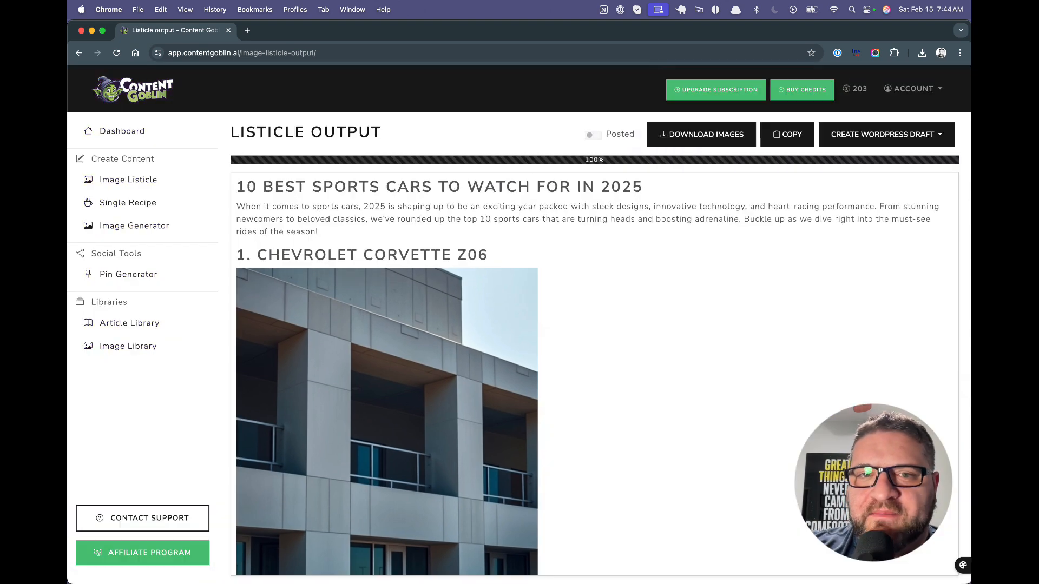